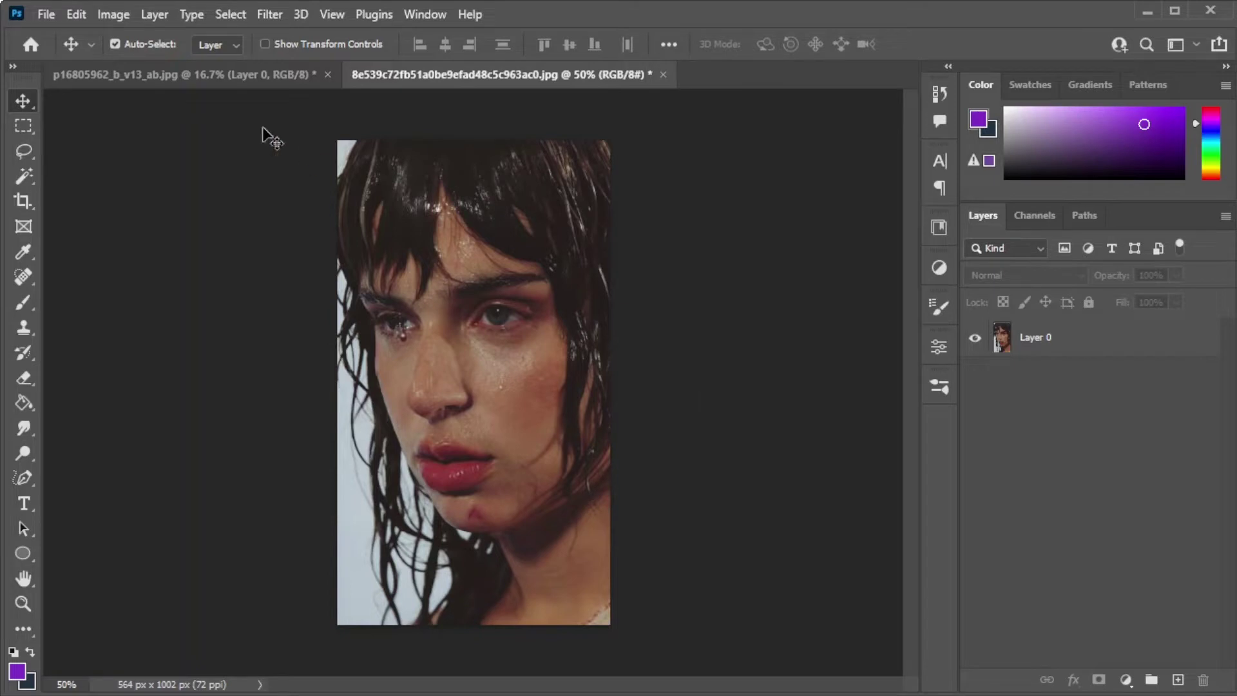
# Check the euphoria reference poster, then crop the portrait photo at its upper and lower edges to frame the face.
pyautogui.click(254, 82)
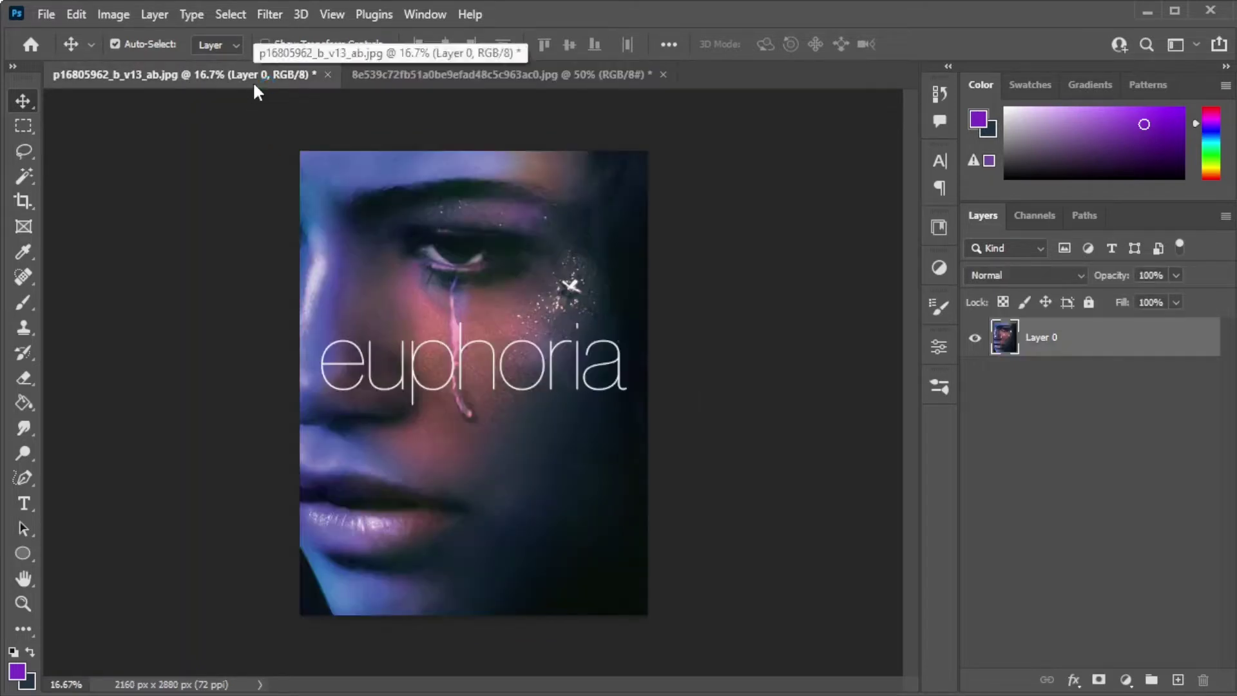
pyautogui.click(369, 72)
pyautogui.press('c')
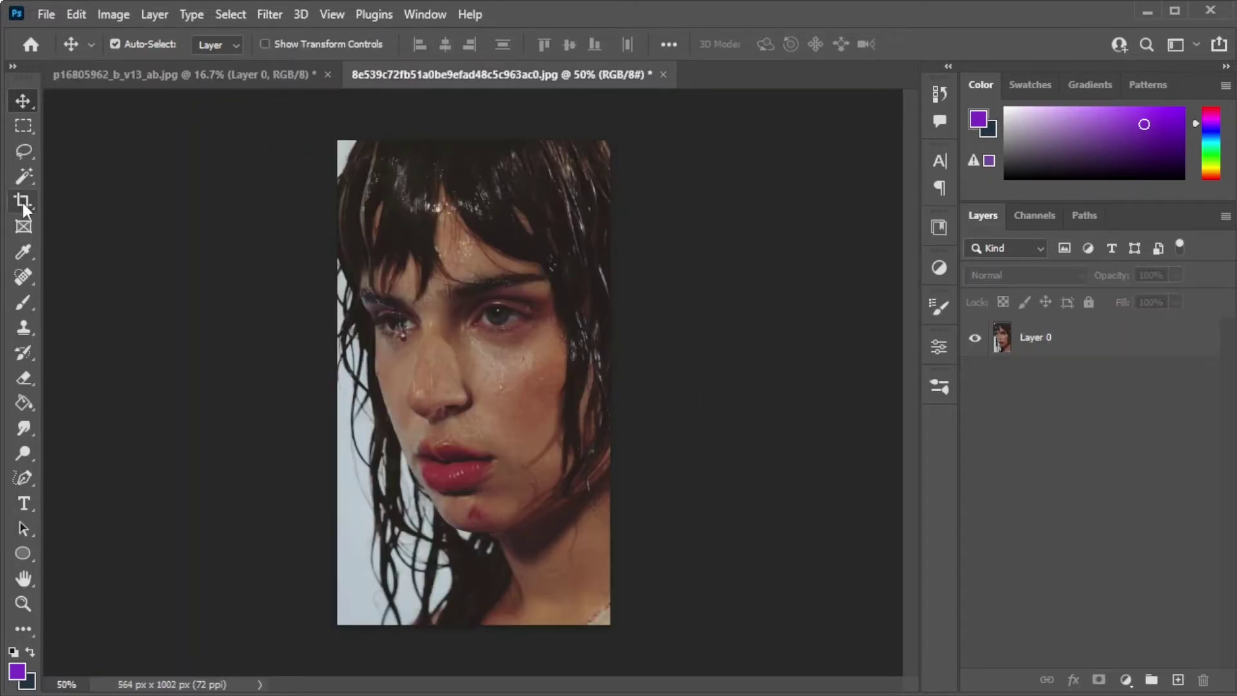
pyautogui.moveTo(473, 143); pyautogui.dragTo(478, 186)
pyautogui.moveTo(474, 577); pyautogui.dragTo(483, 536)
pyautogui.click(23, 101)
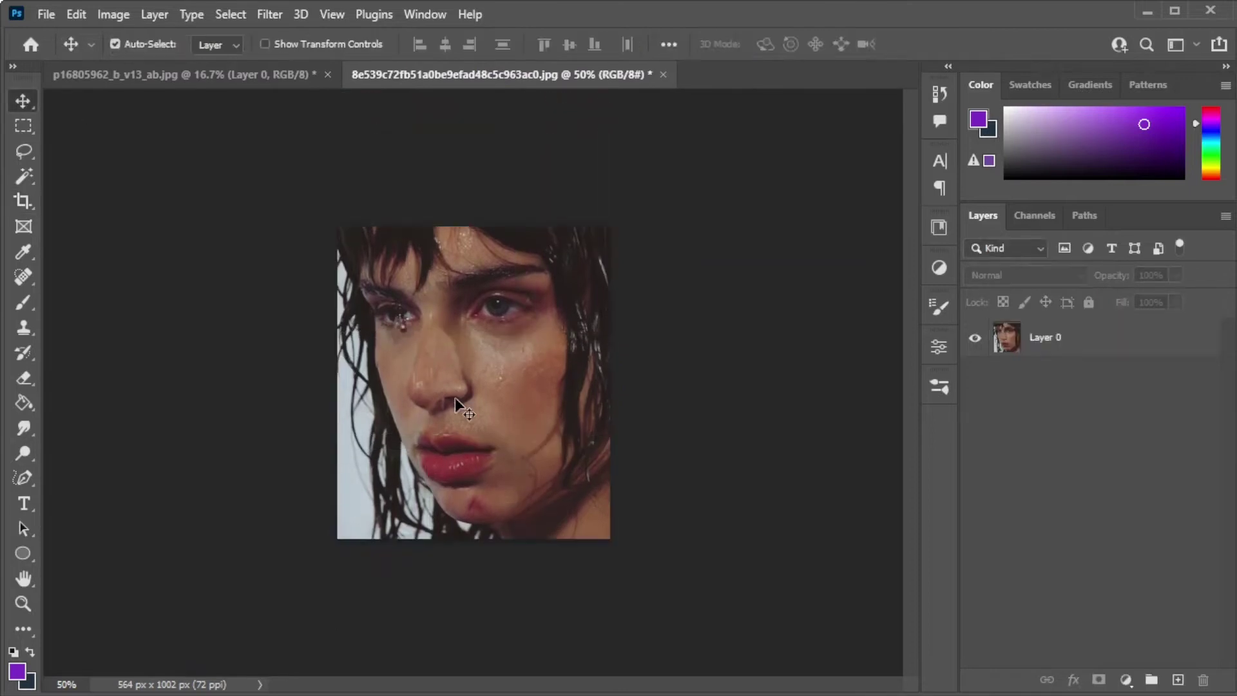
# Transform the portrait layer by enlarging it and shifting it so the face fills the canvas.
pyautogui.hotkey('ctrl', 't')
pyautogui.moveTo(610, 227); pyautogui.dragTo(664, 153)
pyautogui.moveTo(586, 269); pyautogui.dragTo(512, 301)
pyautogui.moveTo(595, 572); pyautogui.dragTo(628, 601)
pyautogui.moveTo(560, 463); pyautogui.dragTo(552, 450)
pyautogui.press('Return')
# Crop the enlarged portrait to about 537 × 806 px around the half-face.
pyautogui.press('c')
pyautogui.moveTo(488, 226); pyautogui.dragTo(489, 185)
pyautogui.moveTo(489, 560); pyautogui.dragTo(485, 580)
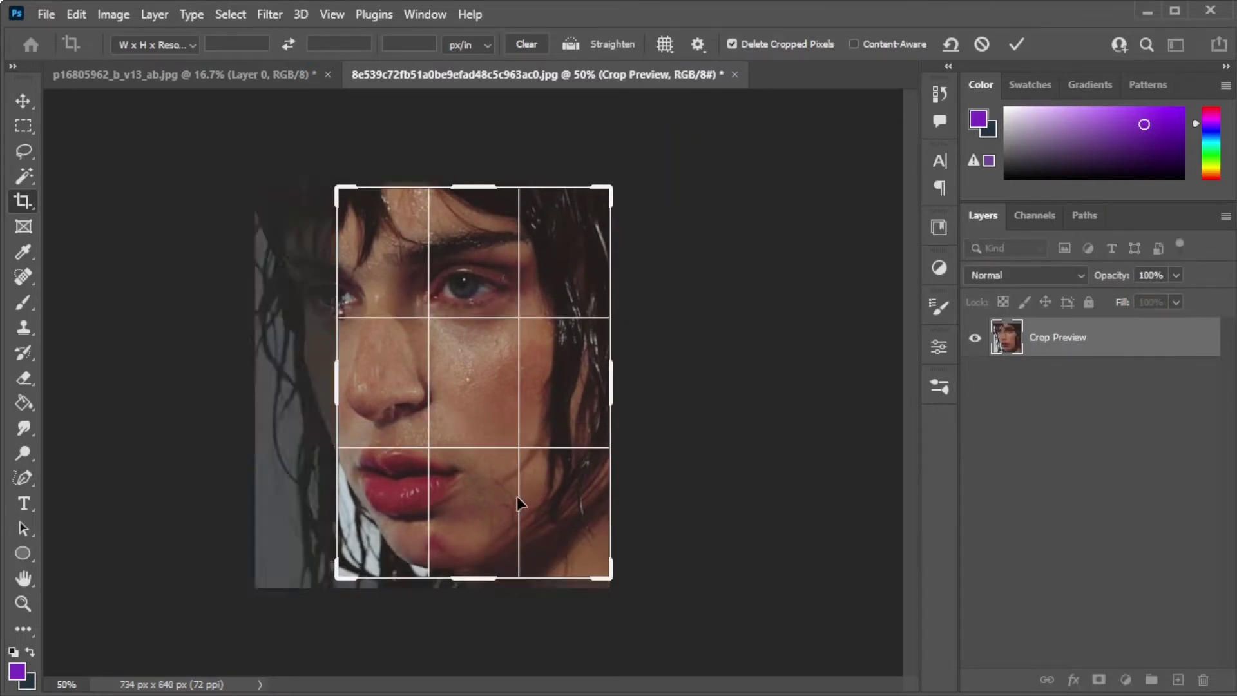
pyautogui.moveTo(451, 400); pyautogui.dragTo(426, 369)
pyautogui.click(22, 99)
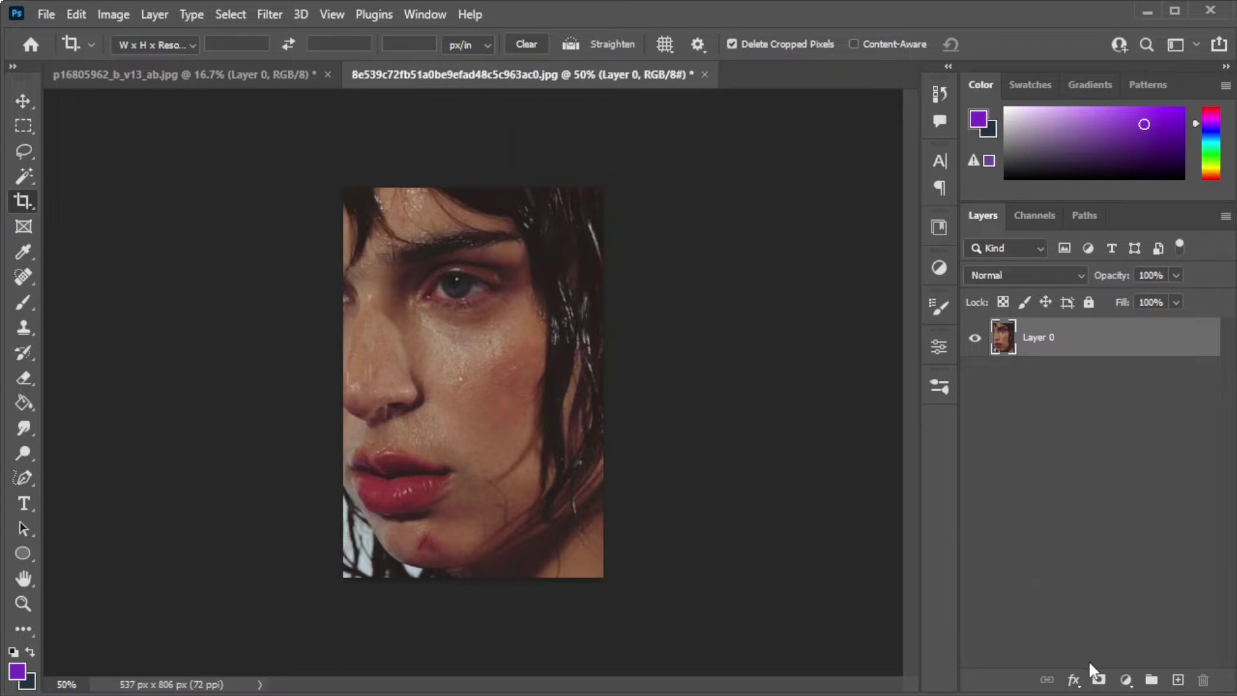
# Add a linear Gradient Fill layer above the portrait with its angle set to 0°.
pyautogui.click(1126, 680)
pyautogui.click(1155, 361)
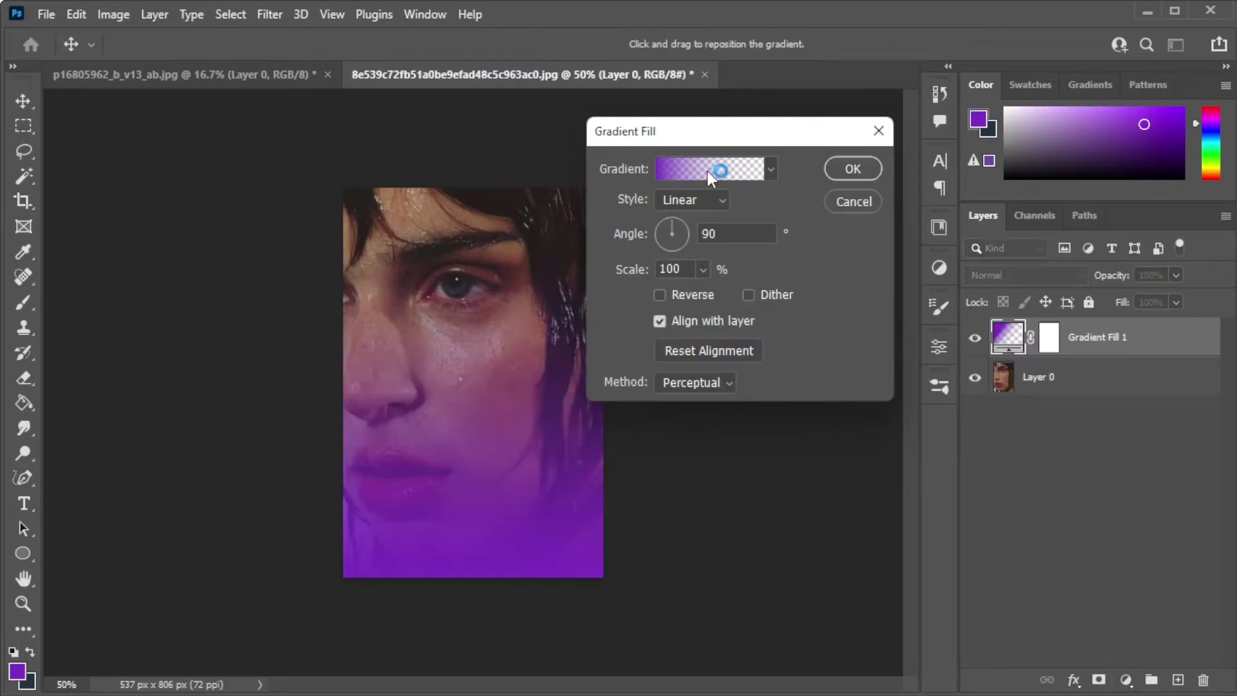
pyautogui.doubleClick(708, 234)
pyautogui.write('0')
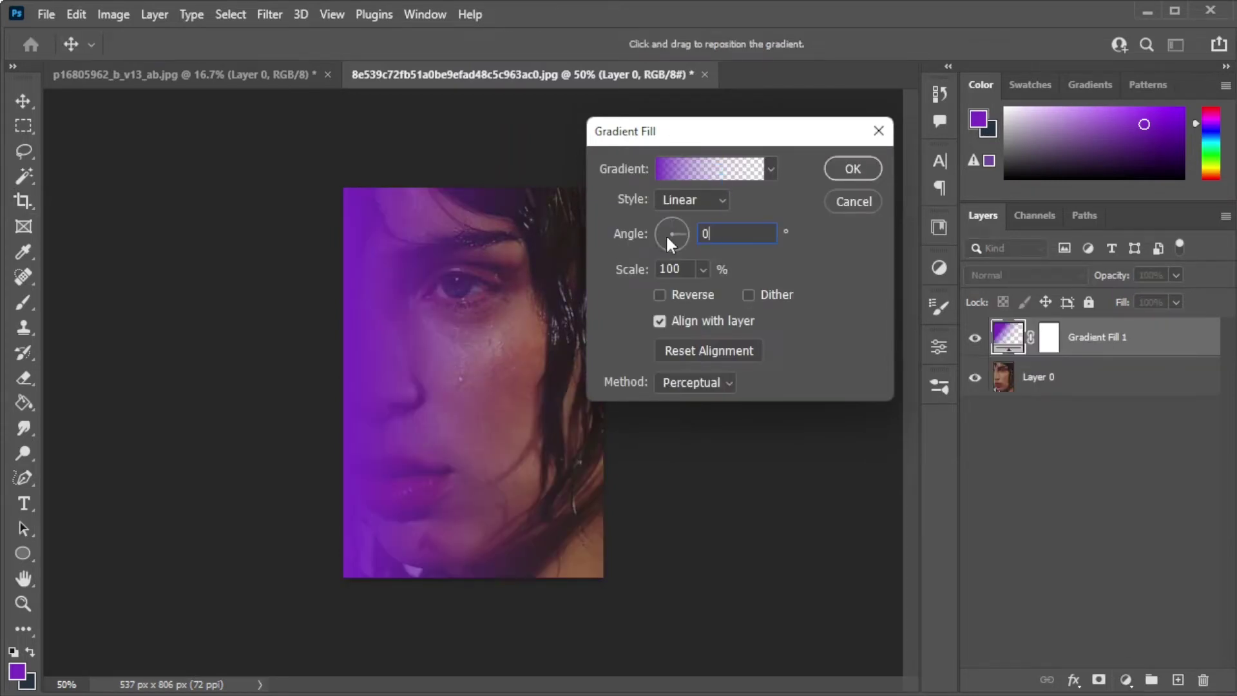
pyautogui.moveTo(645, 136); pyautogui.dragTo(758, 131)
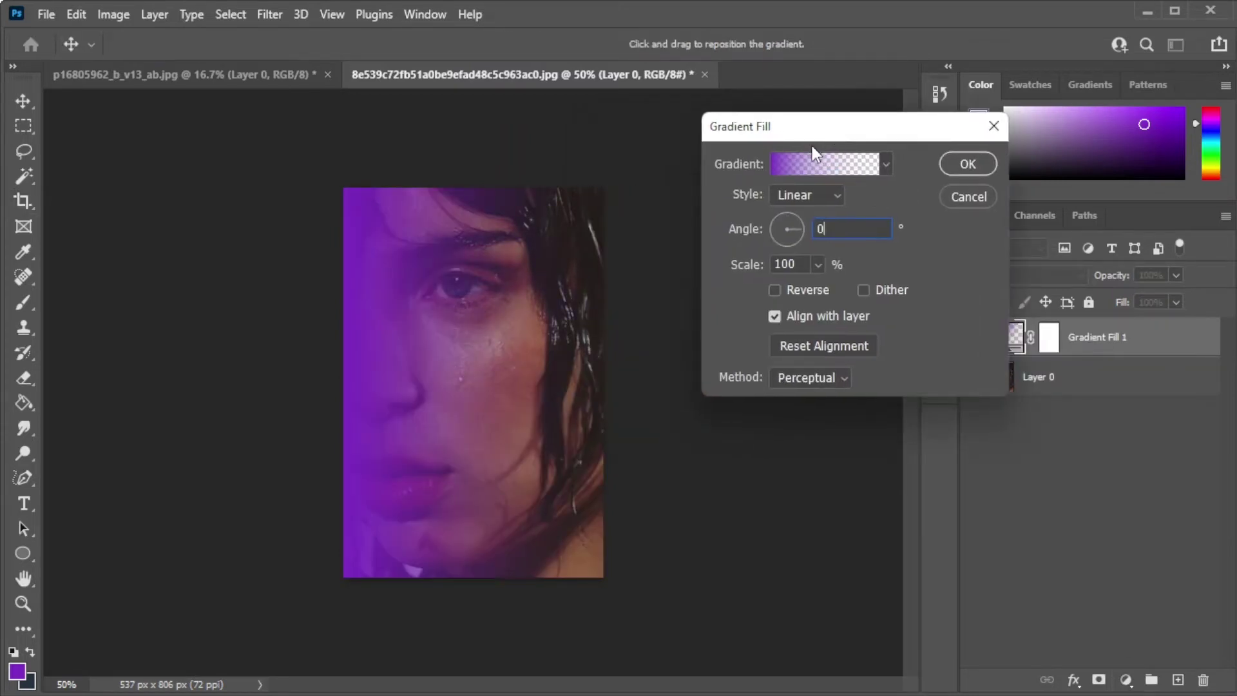
pyautogui.click(814, 147)
# Set the gradient's starting colour stop to a blue-violet.
pyautogui.click(817, 167)
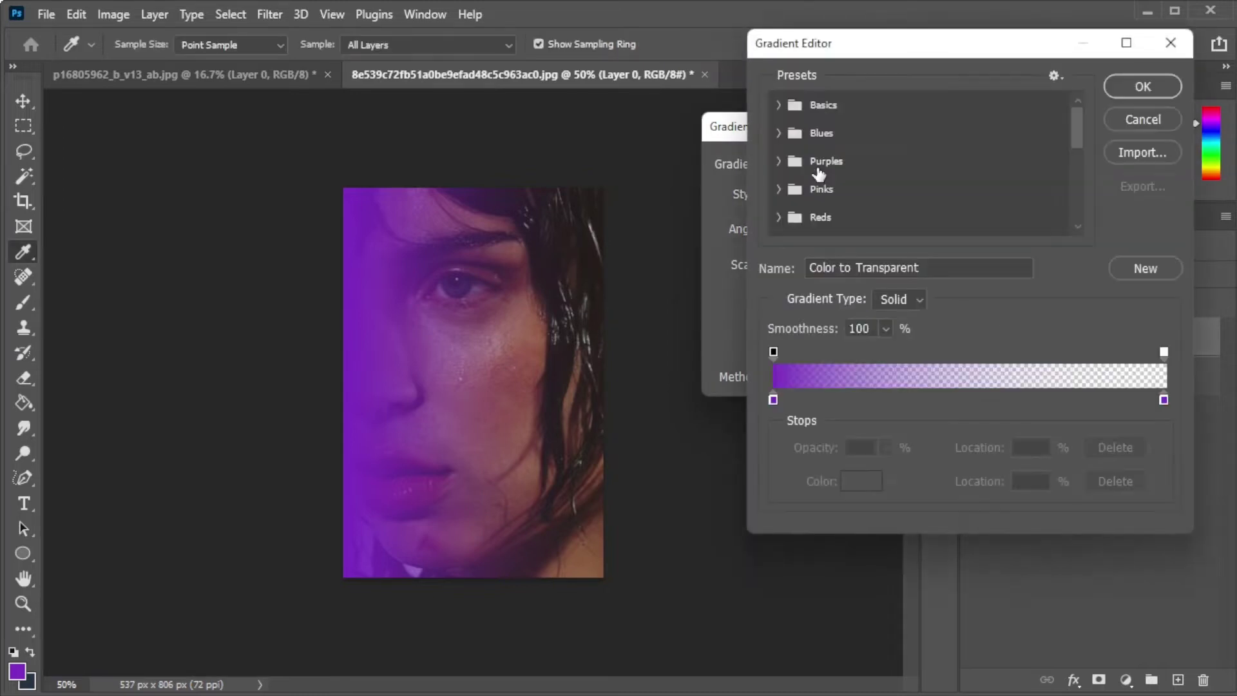
pyautogui.click(774, 399)
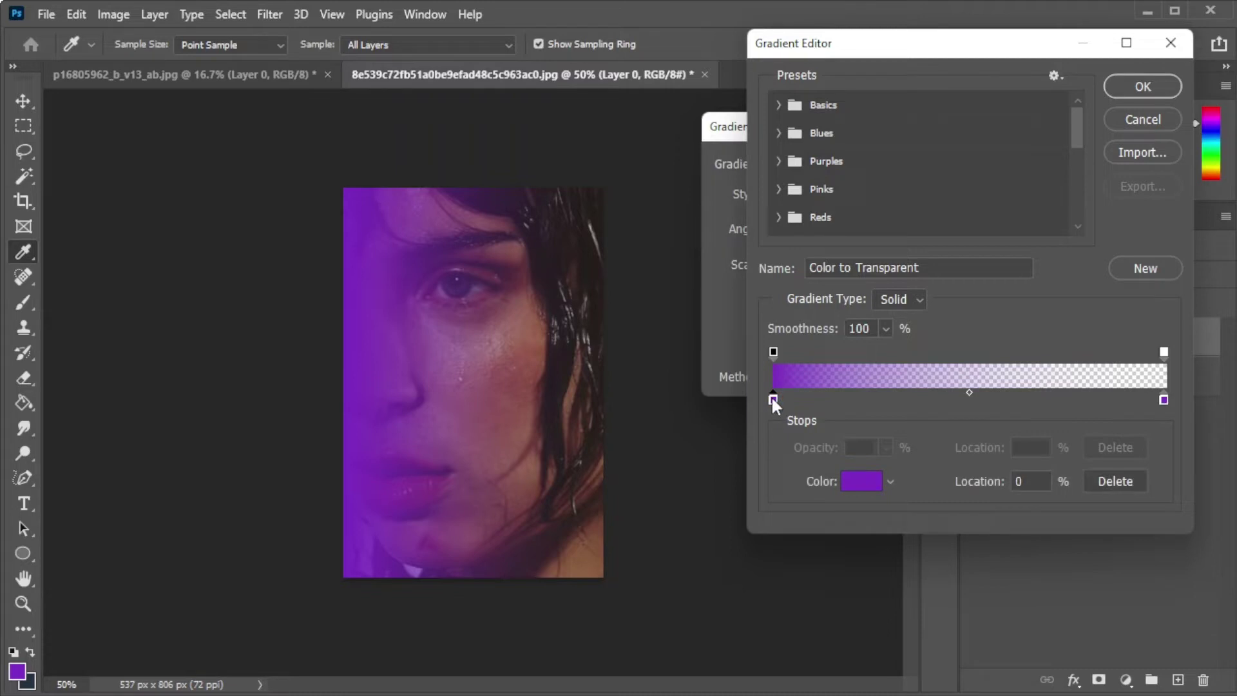
pyautogui.click(861, 481)
pyautogui.moveTo(970, 172)
pyautogui.mouseDown()
pyautogui.moveTo(822, 171)
pyautogui.moveTo(848, 170)
pyautogui.mouseUp()
pyautogui.click(970, 175)
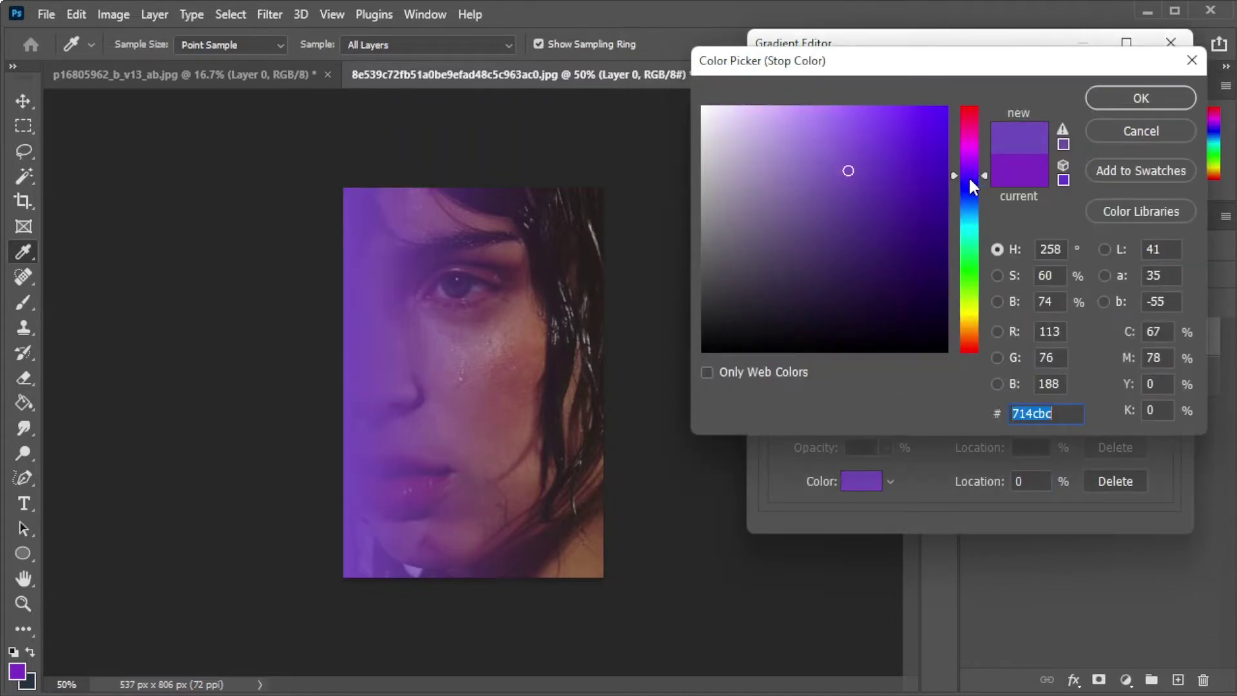
pyautogui.click(964, 171)
pyautogui.click(831, 164)
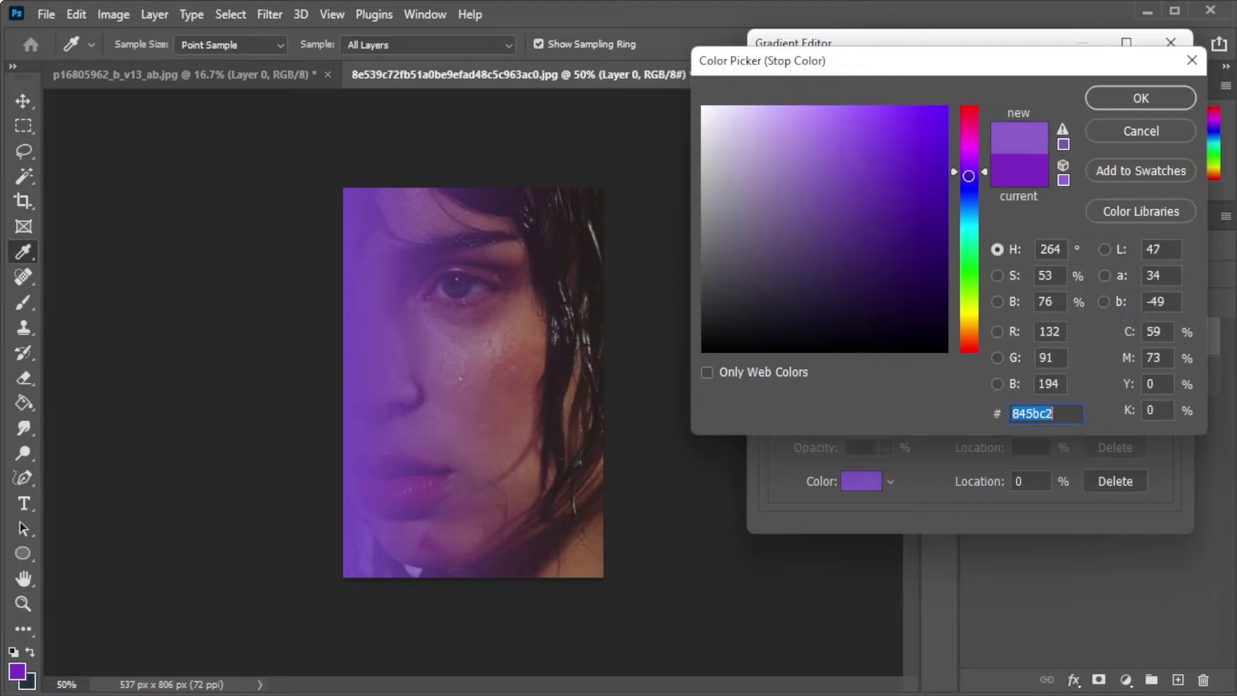
pyautogui.moveTo(832, 164); pyautogui.dragTo(830, 167)
pyautogui.click(970, 176)
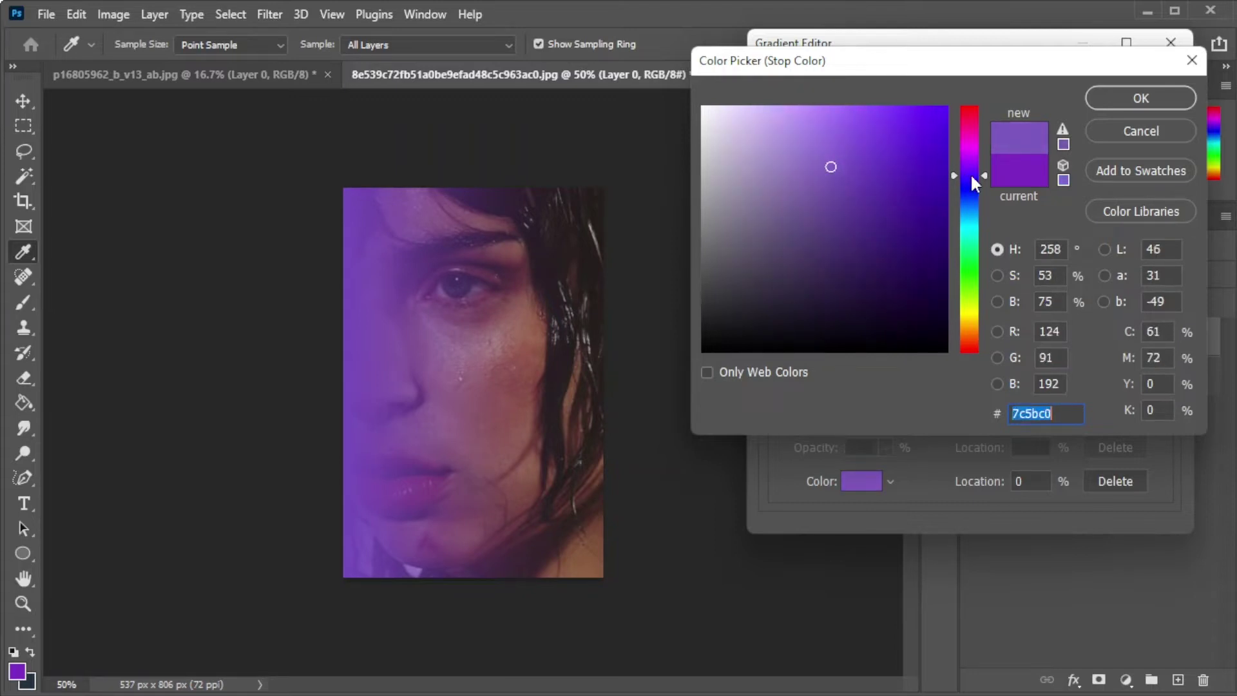
pyautogui.press('Return')
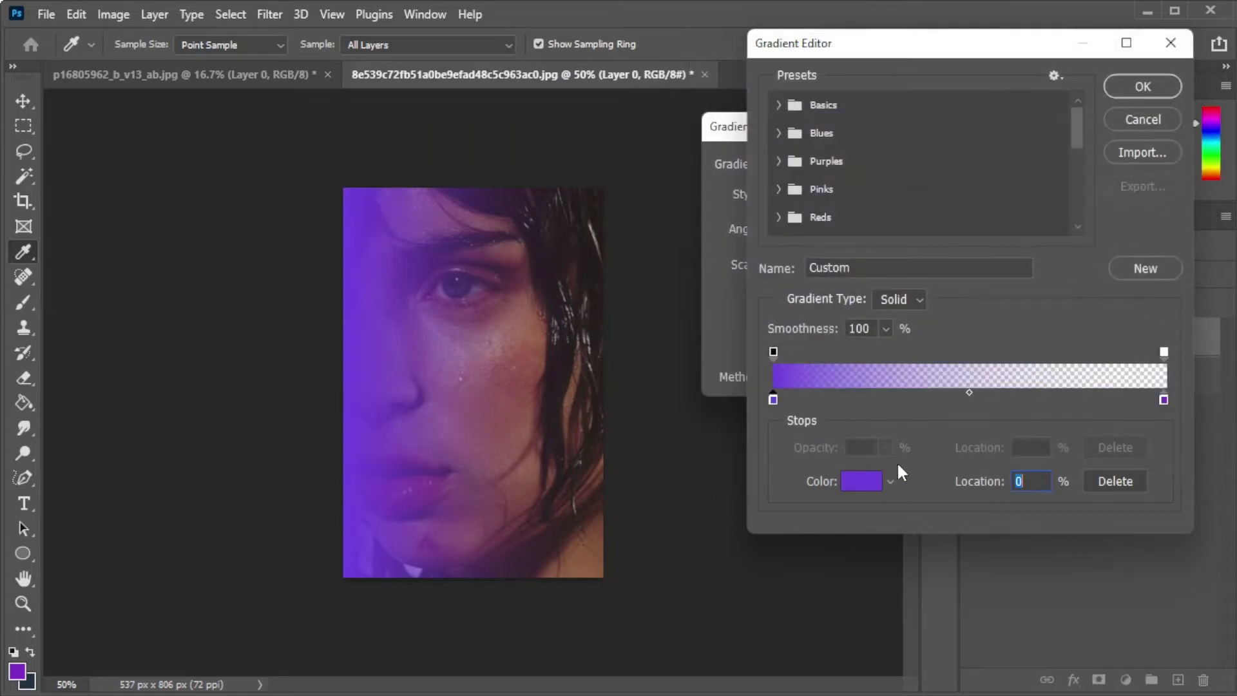
# Keep the gradient's end opacity stop at 0% and apply the gradient fill.
pyautogui.click(1162, 399)
pyautogui.click(1162, 352)
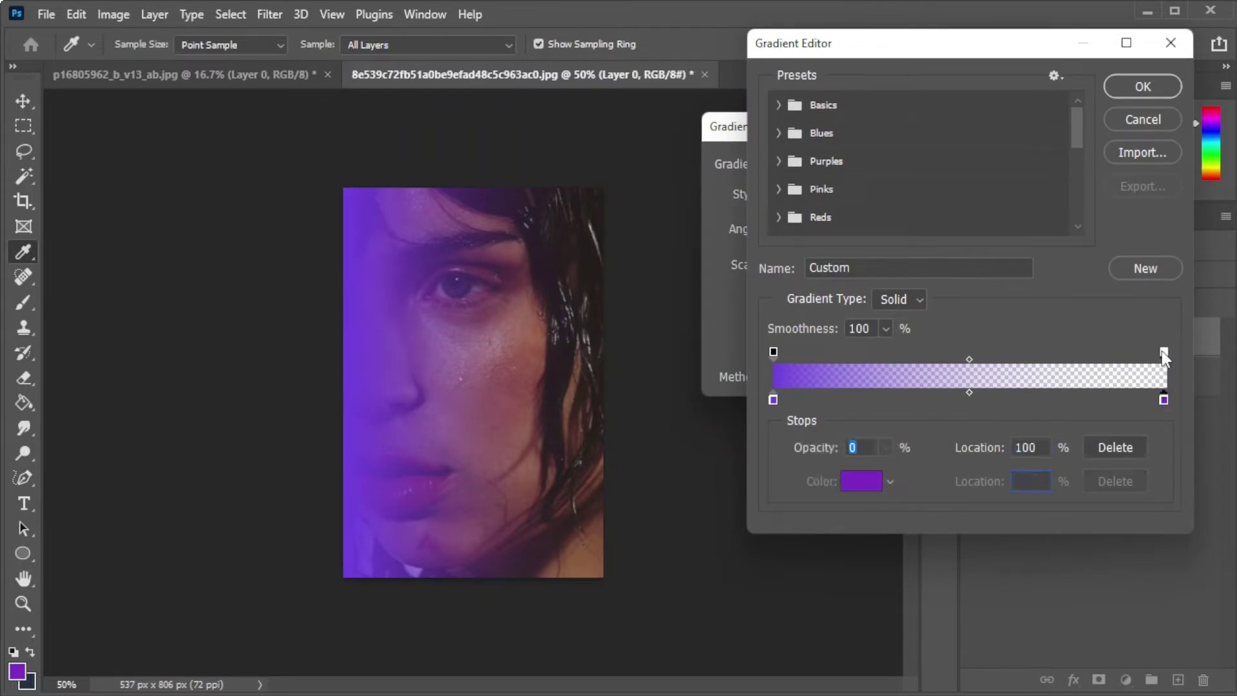
pyautogui.click(886, 448)
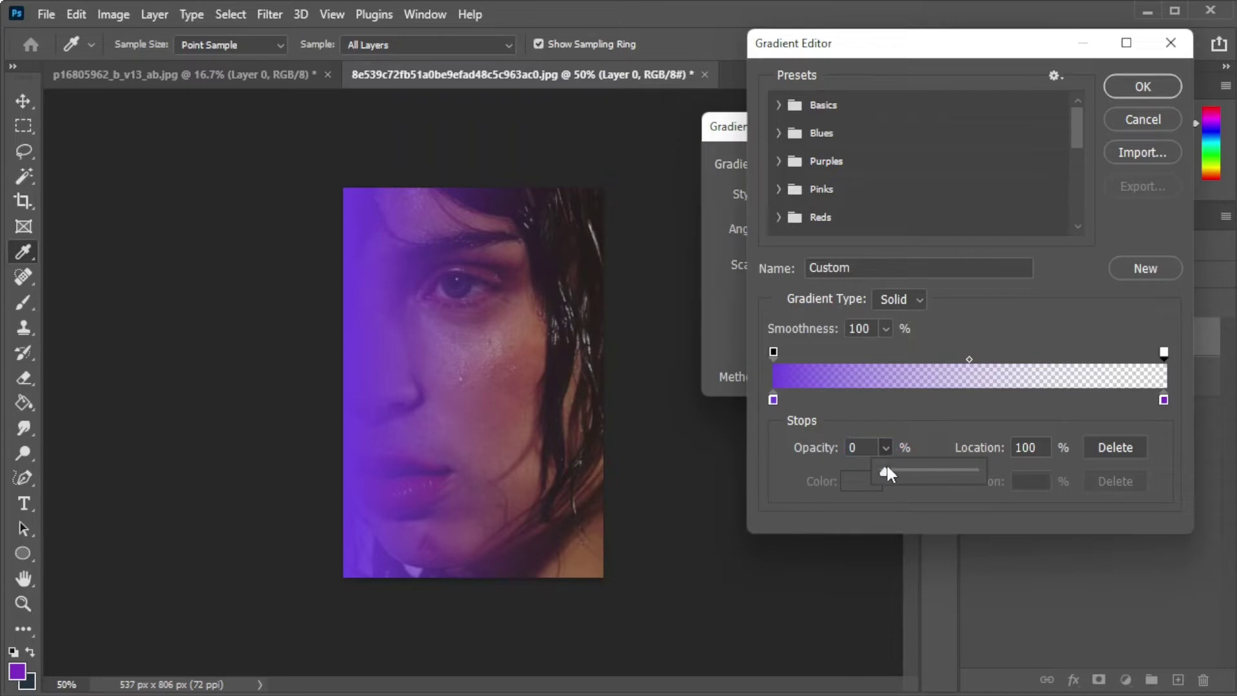
pyautogui.moveTo(891, 471); pyautogui.dragTo(835, 471)
pyautogui.click(1159, 86)
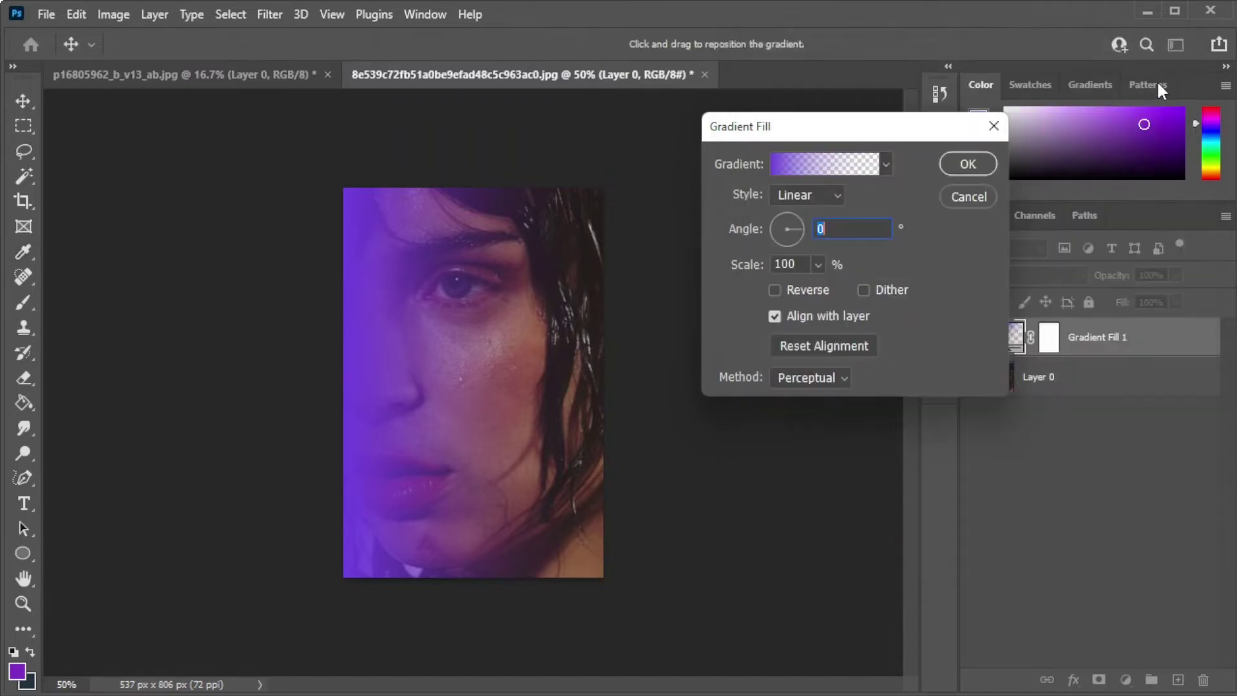
pyautogui.click(980, 161)
# Set the gradient layer's blend mode to Multiply with 100% opacity.
pyautogui.click(1029, 276)
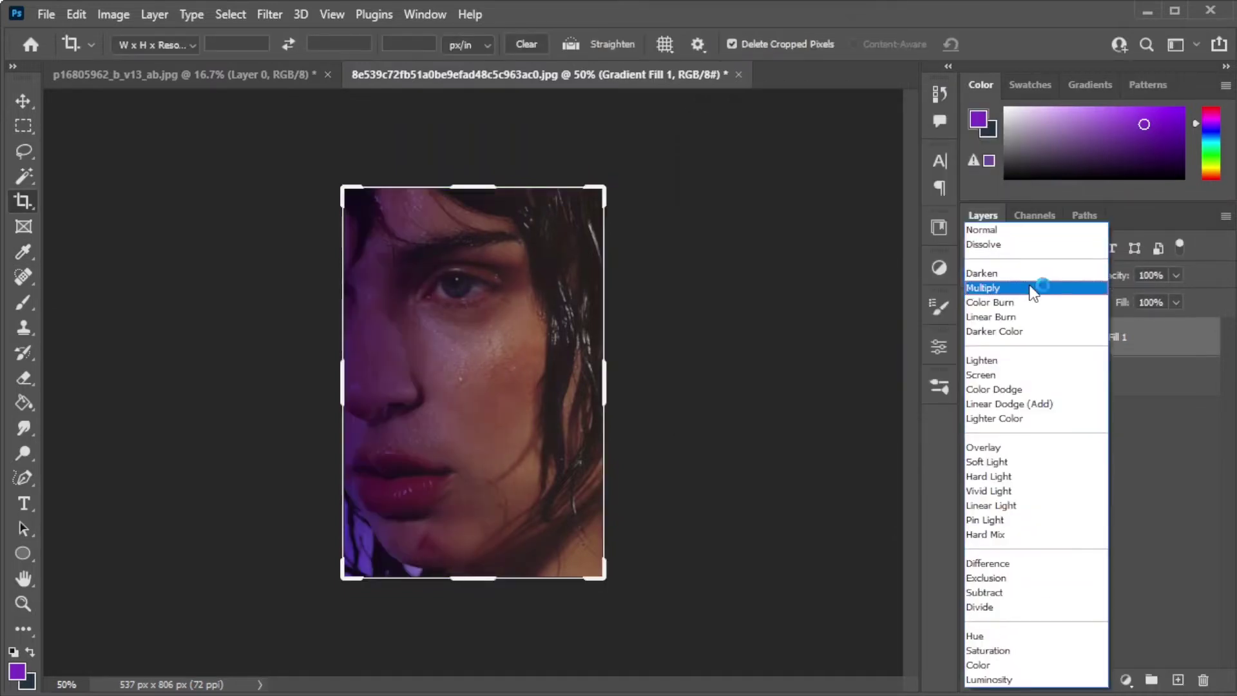
pyautogui.click(1033, 288)
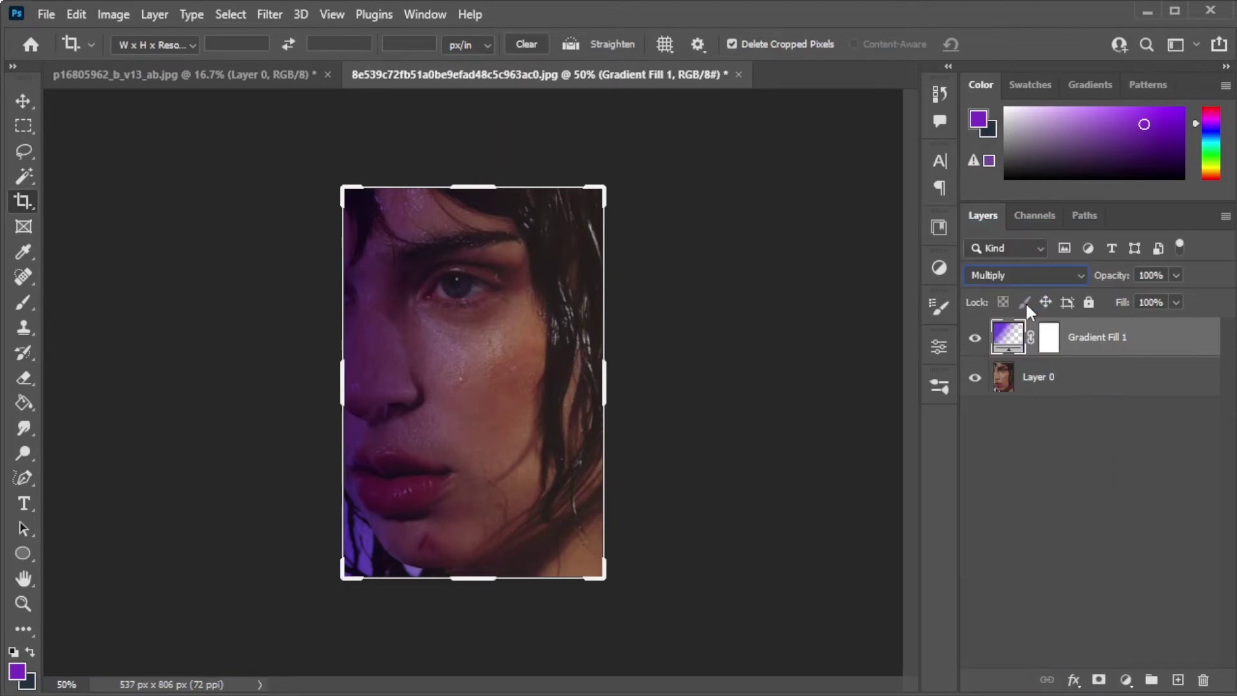
pyautogui.click(1176, 276)
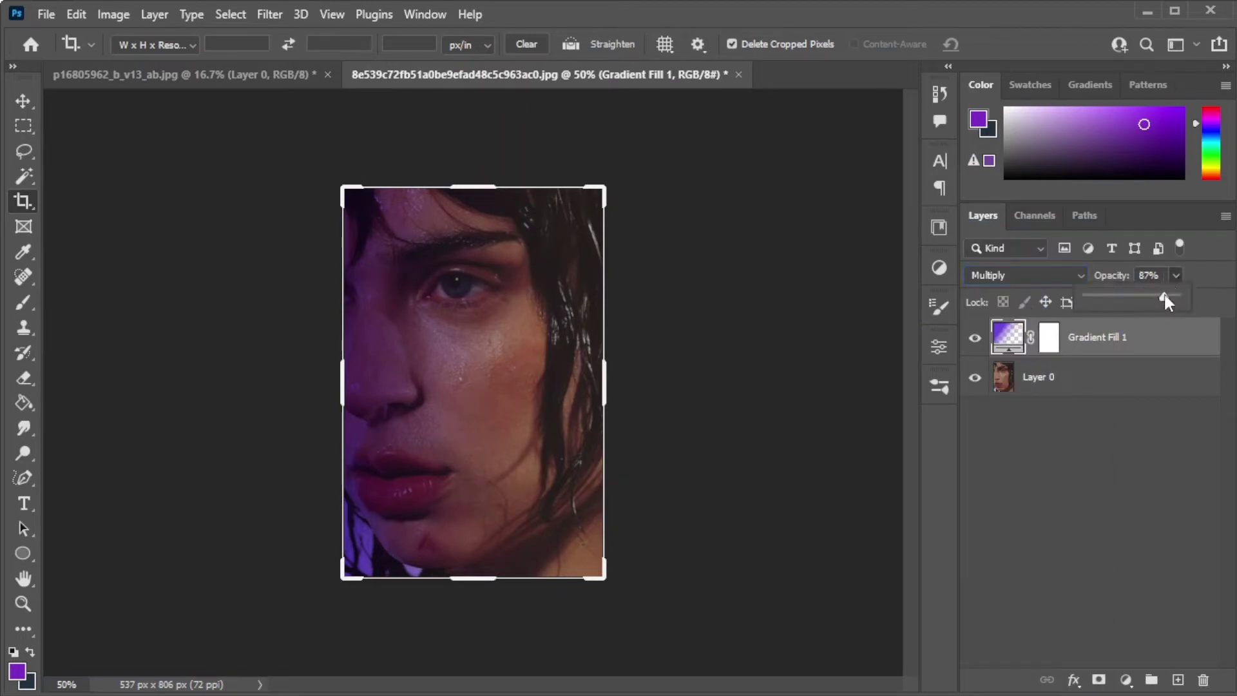
pyautogui.moveTo(1164, 295); pyautogui.dragTo(1181, 296)
pyautogui.click(1174, 273)
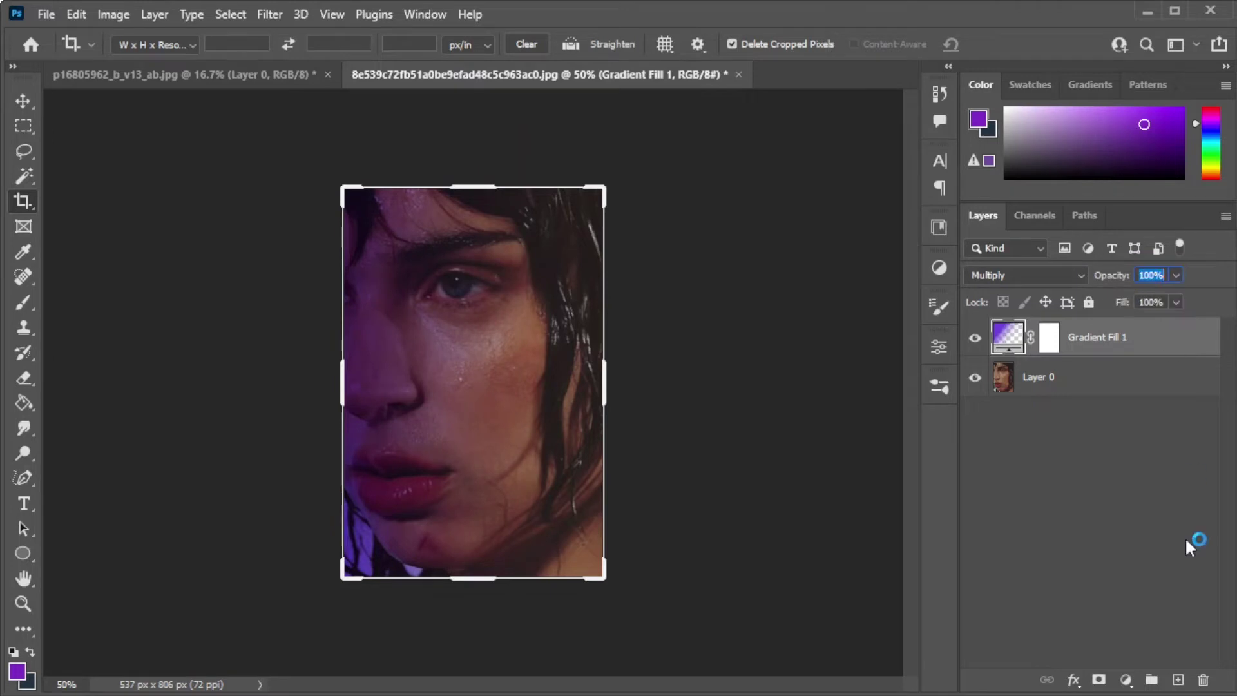
# Add a second Gradient Fill layer that fades inward from the right edge of the portrait and open its gradient for editing.
pyautogui.click(1126, 679)
pyautogui.click(1137, 353)
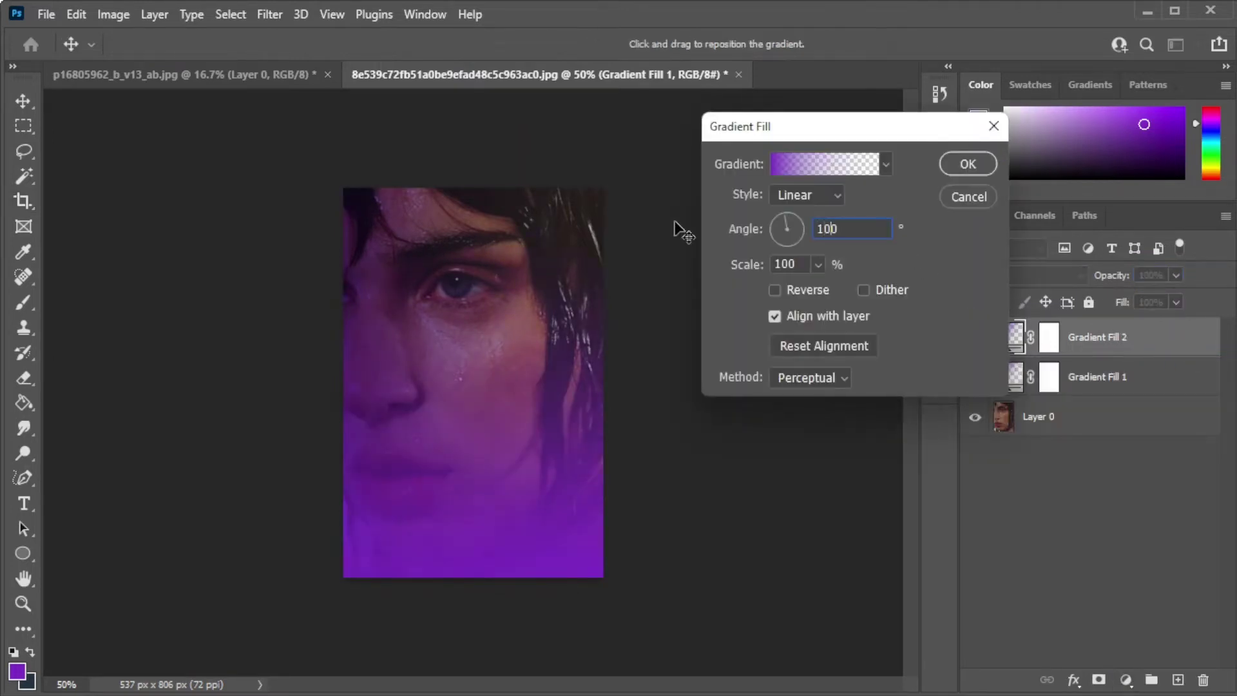
pyautogui.click(841, 169)
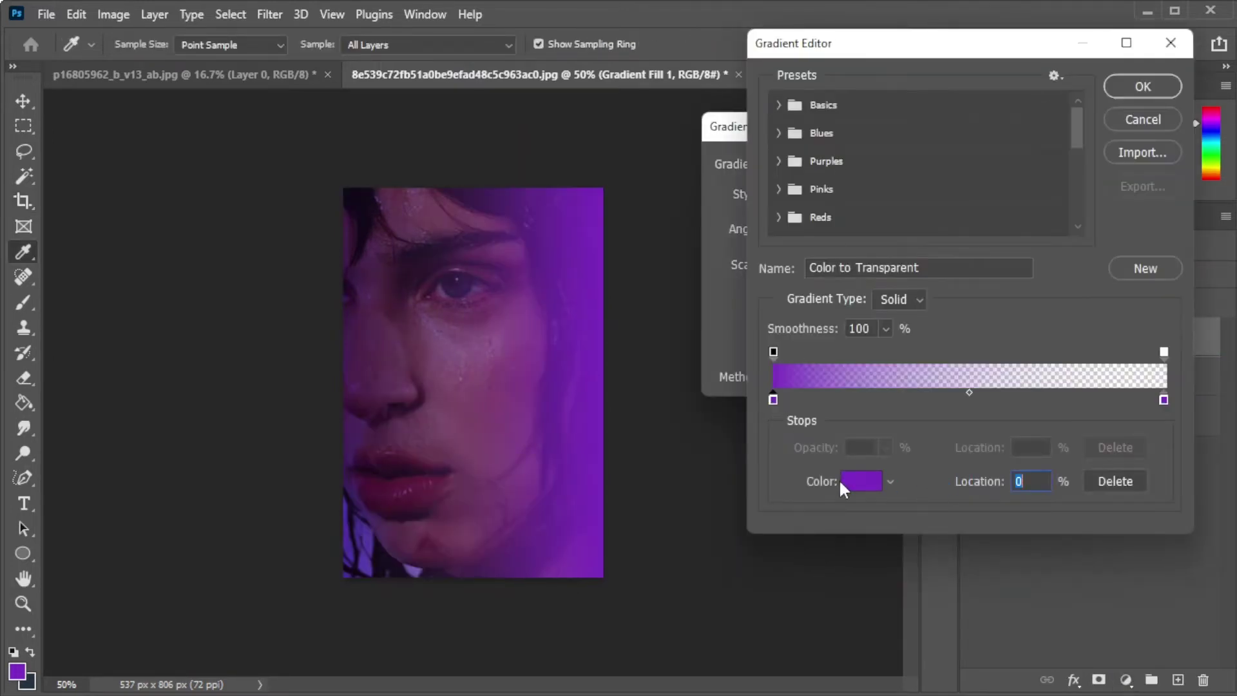
# Set the second gradient's starting colour to dark blue #180686 and blend its layer with Multiply.
pyautogui.click(841, 481)
pyautogui.click(970, 186)
pyautogui.click(936, 221)
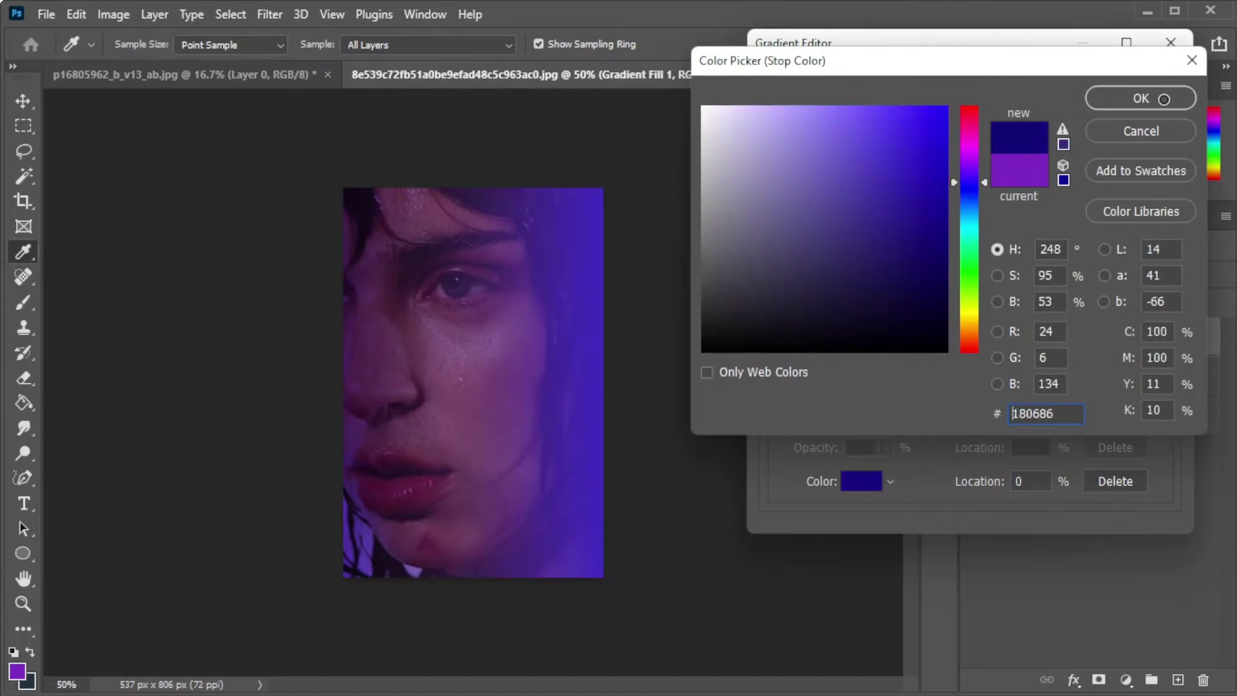
pyautogui.click(1104, 99)
pyautogui.click(1140, 86)
pyautogui.click(970, 168)
pyautogui.click(1024, 275)
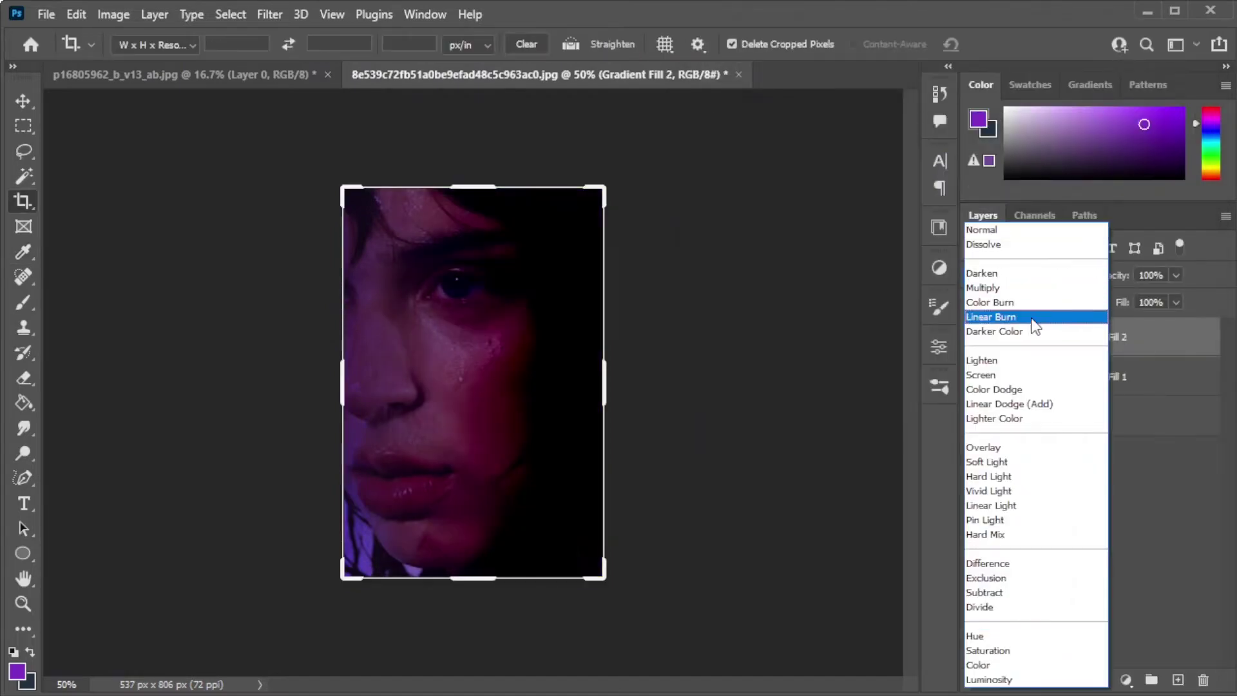
pyautogui.click(1015, 290)
# Rasterize the Gradient Fill 2 layer and stretch it outward past the portrait's left edge.
pyautogui.rightClick(1096, 345)
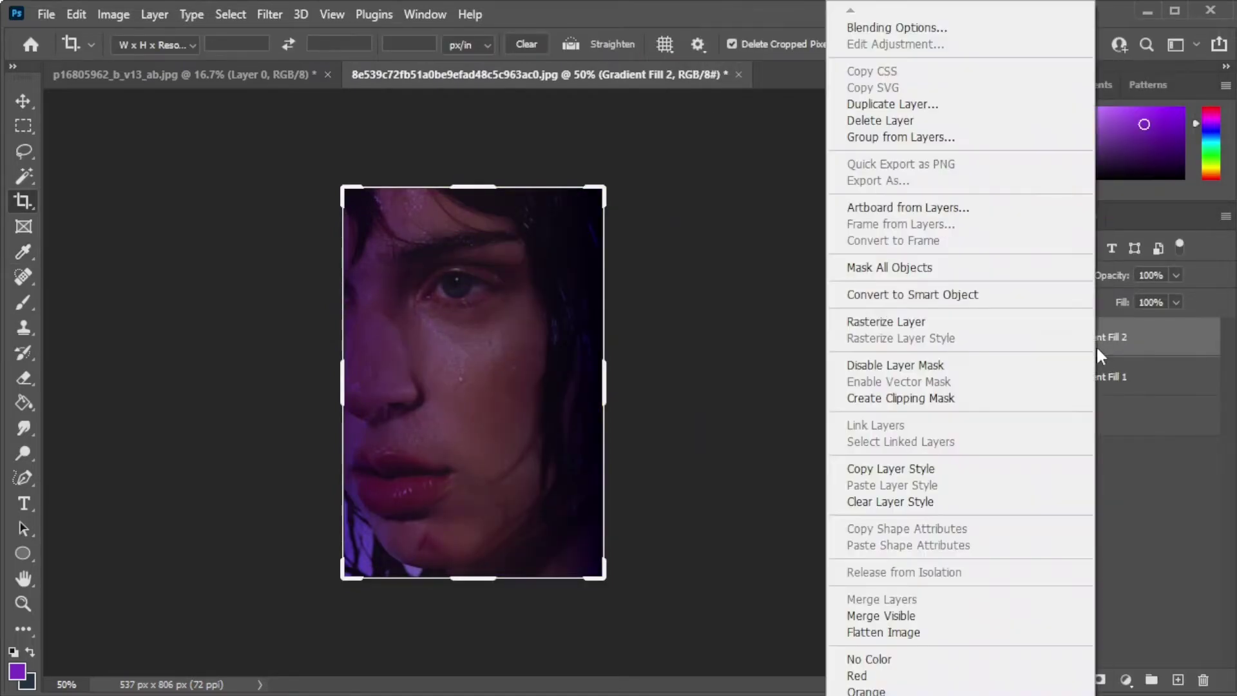
pyautogui.click(917, 319)
pyautogui.hotkey('ctrl', 't')
pyautogui.moveTo(365, 382); pyautogui.dragTo(318, 376)
pyautogui.press('Return')
pyautogui.press('c')
# Rasterize the Gradient Fill 1 layer and stretch it outward past the portrait's right edge.
pyautogui.rightClick(1095, 376)
pyautogui.click(941, 325)
pyautogui.hotkey('ctrl', 't')
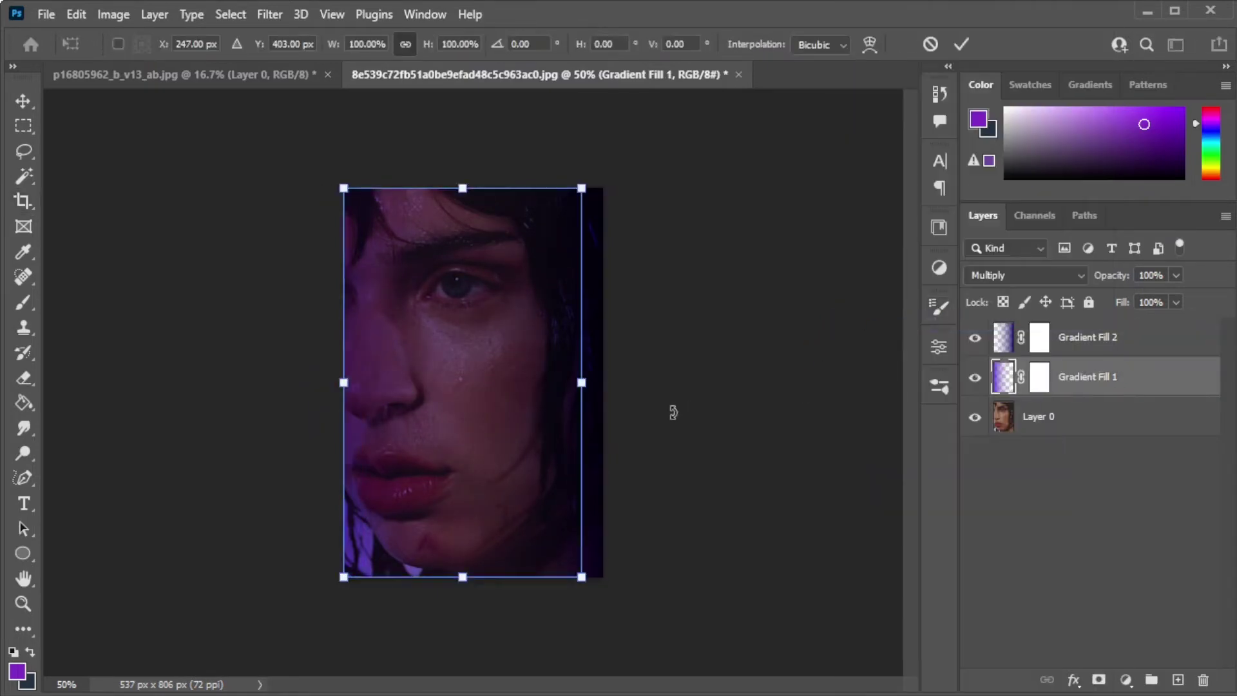
pyautogui.moveTo(580, 384); pyautogui.dragTo(632, 384)
pyautogui.press('Return')
pyautogui.click(1104, 553)
pyautogui.press('v')
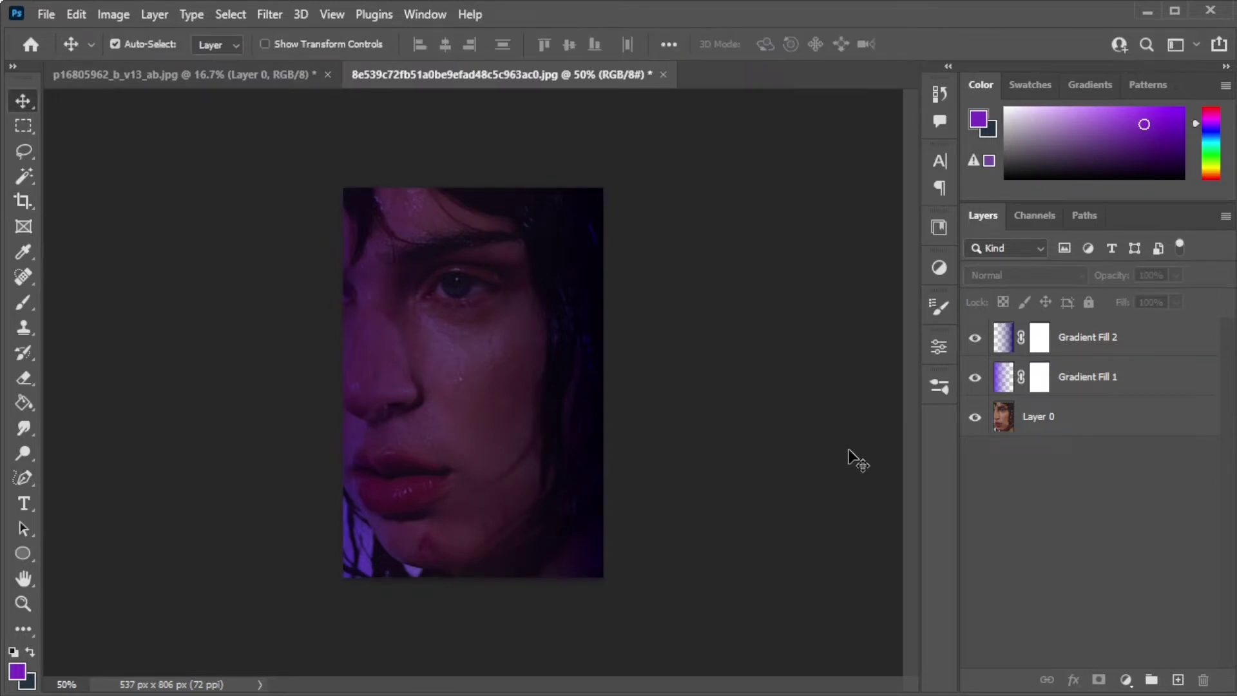
# Create a new layer above the gradients and set the Hard Round brush size to 51 px.
pyautogui.press('b')
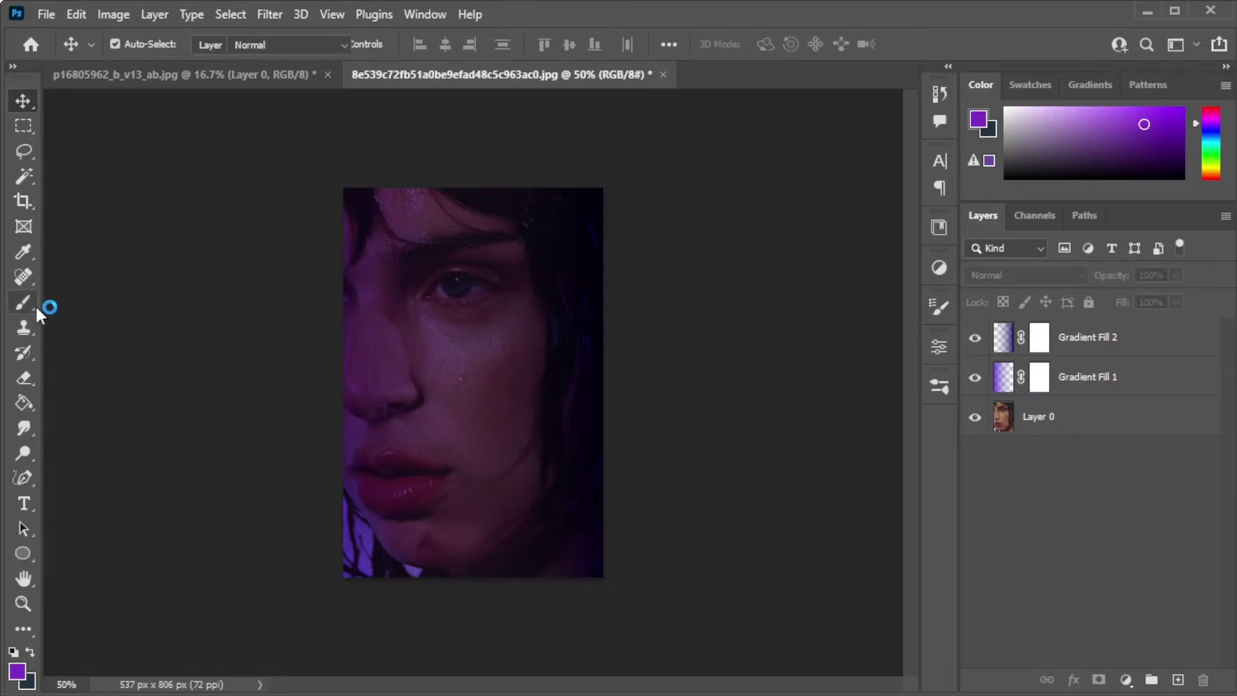
pyautogui.click(1179, 679)
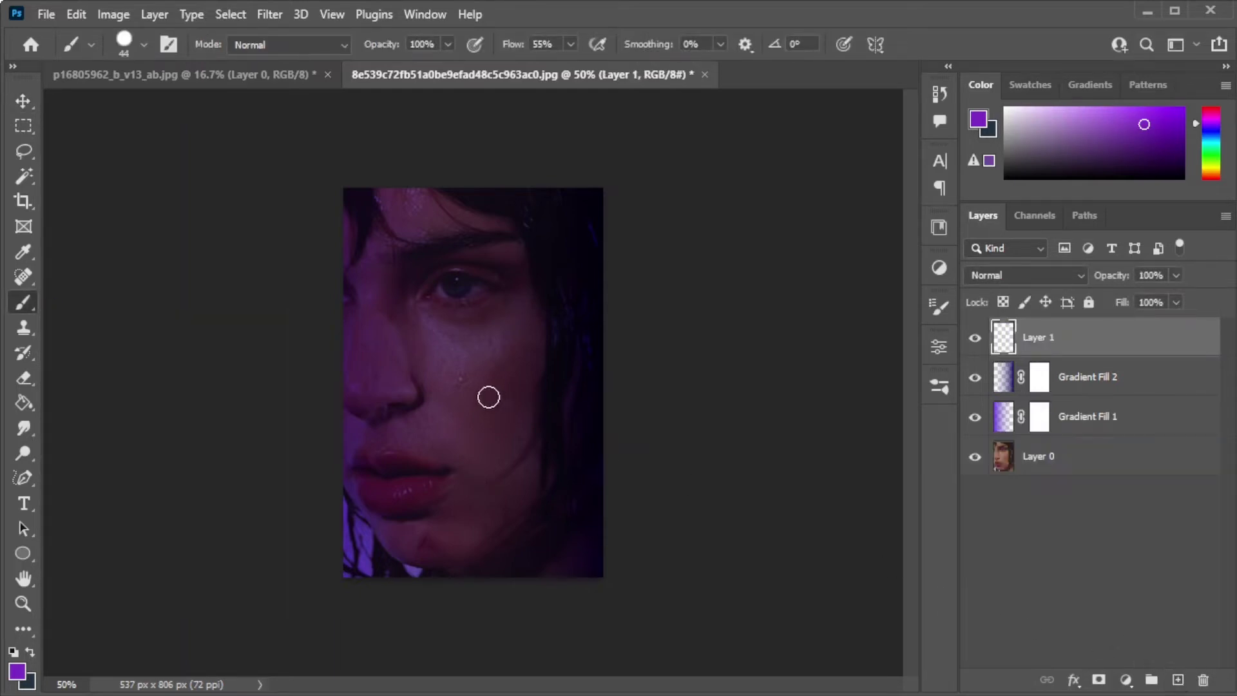
pyautogui.click(126, 41)
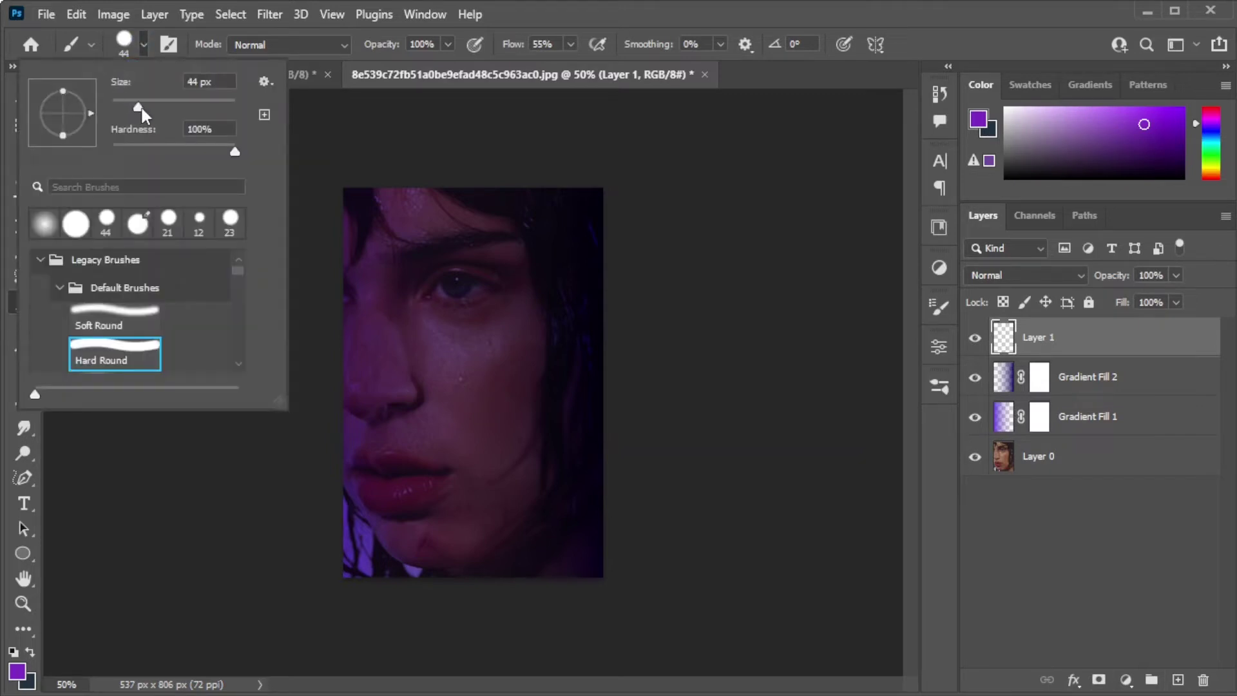
pyautogui.click(131, 40)
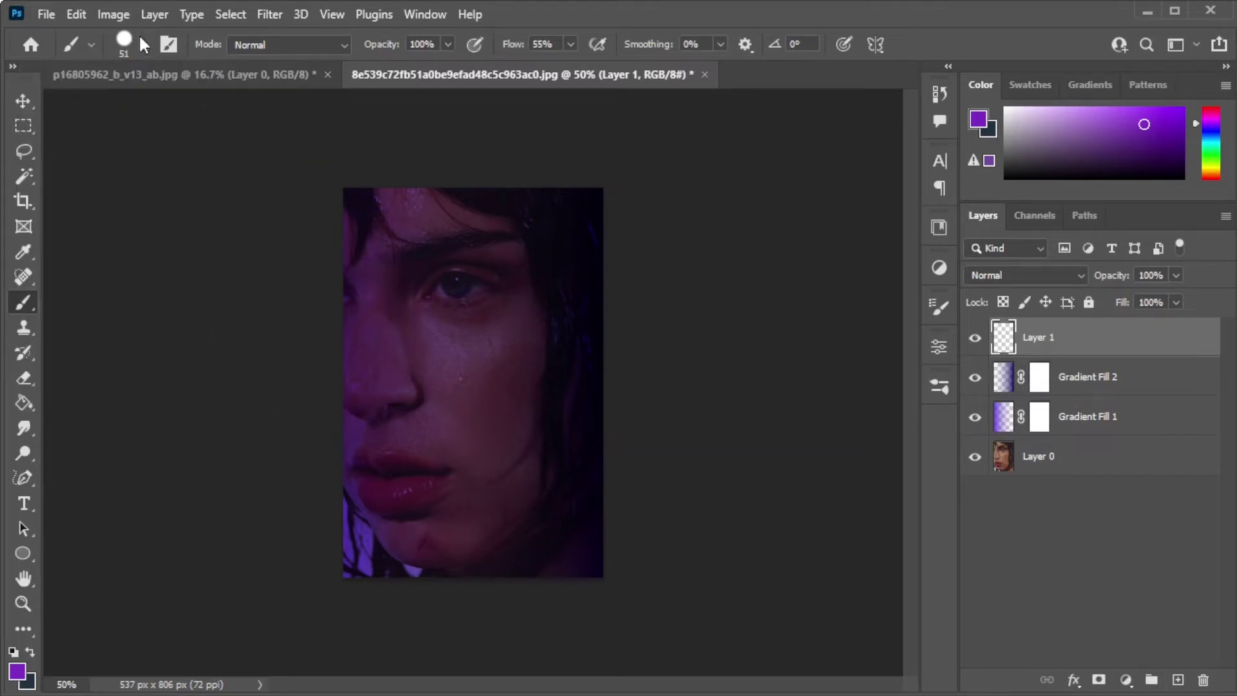
# Set the foreground colour to orange #ff9000.
pyautogui.click(16, 672)
pyautogui.moveTo(973, 296); pyautogui.dragTo(973, 329)
pyautogui.moveTo(918, 145); pyautogui.dragTo(1043, 85)
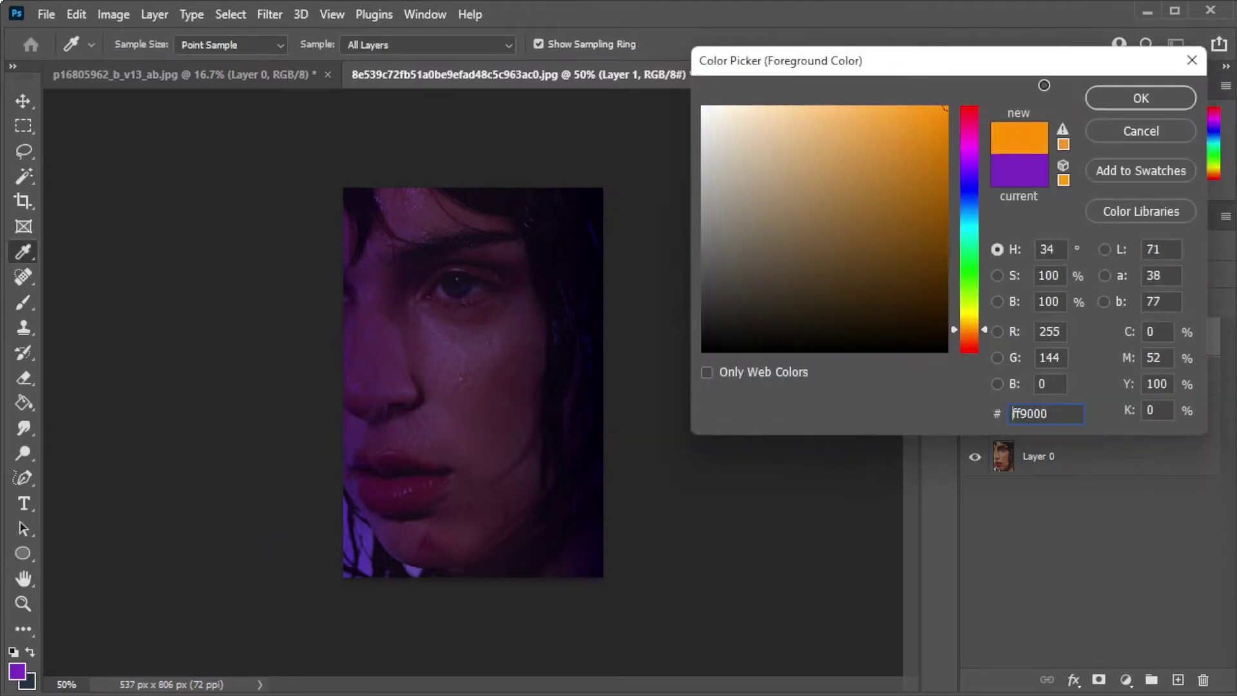
pyautogui.click(1107, 96)
# Compare the portrait with the lighting and colours of the euphoria reference poster.
pyautogui.click(284, 76)
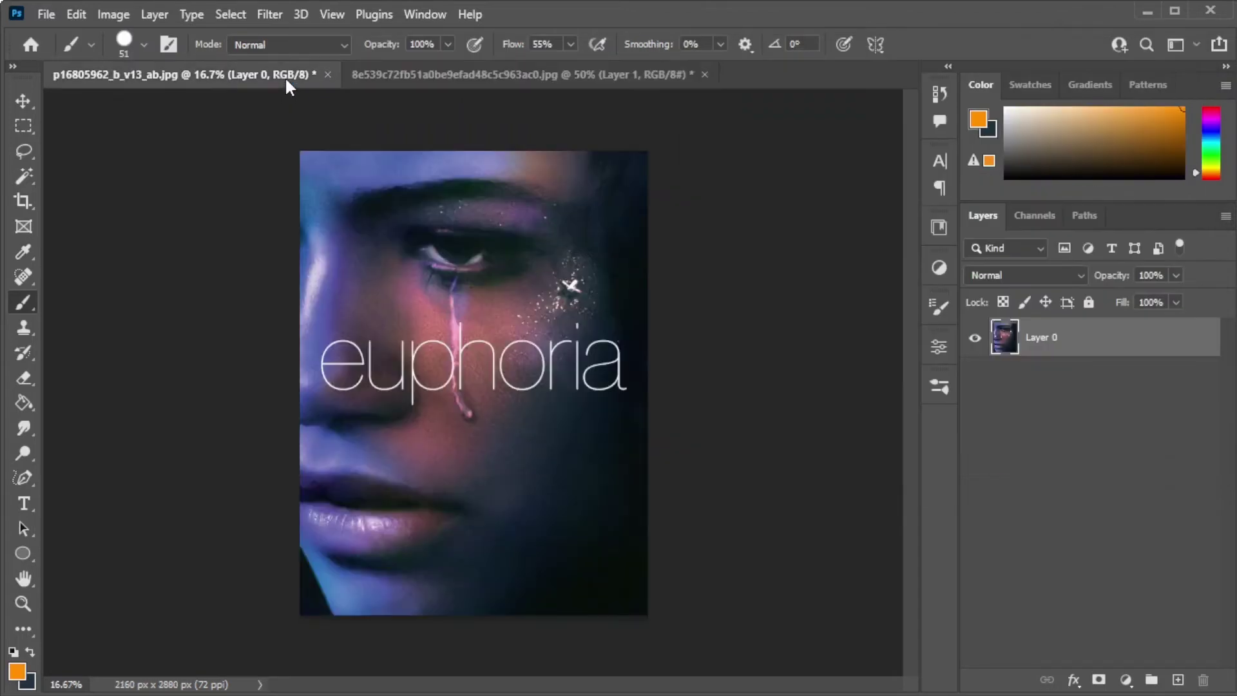
pyautogui.click(411, 72)
pyautogui.click(288, 72)
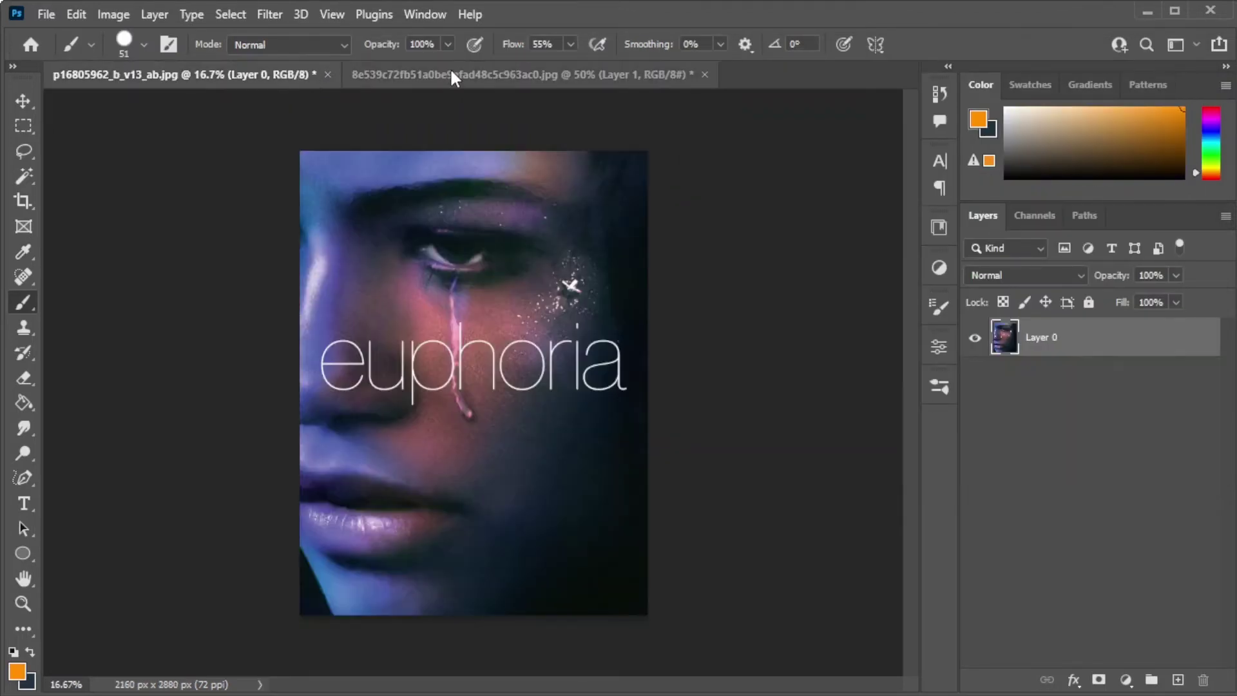
# Paint an orange patch on the upper forehead of the portrait and blend its layer with Overlay at 47% opacity.
pyautogui.click(451, 73)
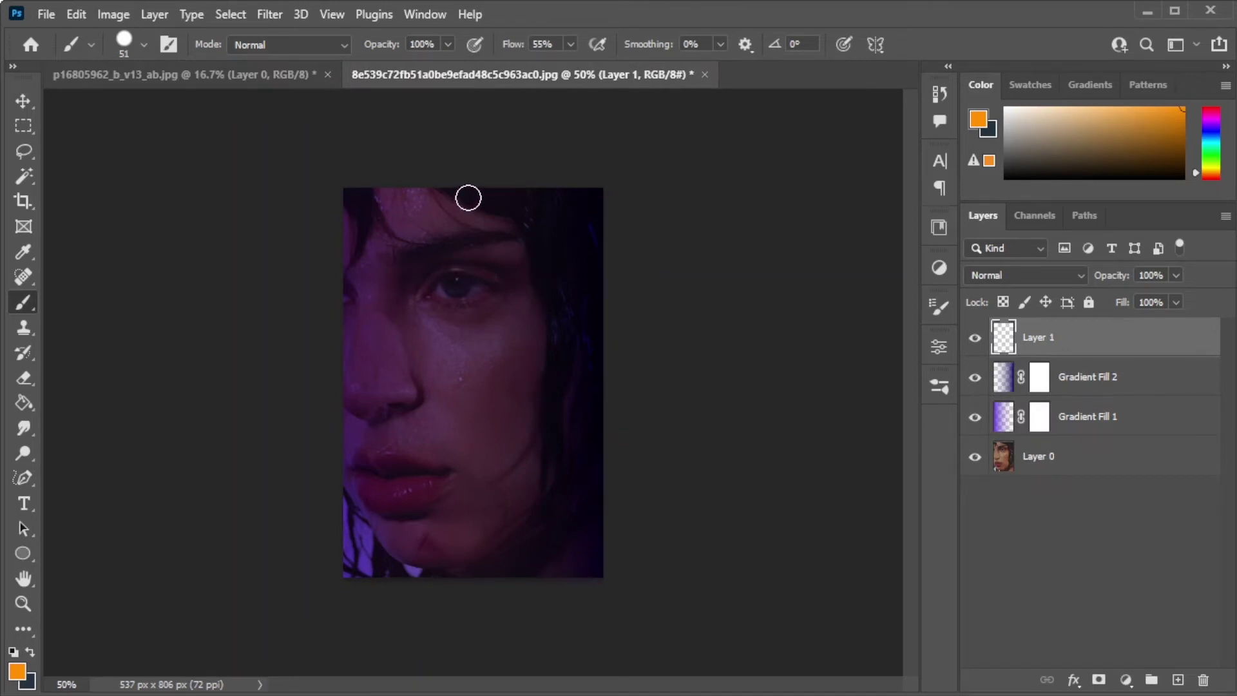
pyautogui.moveTo(464, 194)
pyautogui.mouseDown()
pyautogui.moveTo(453, 229)
pyautogui.moveTo(471, 235)
pyautogui.moveTo(484, 194)
pyautogui.mouseUp()
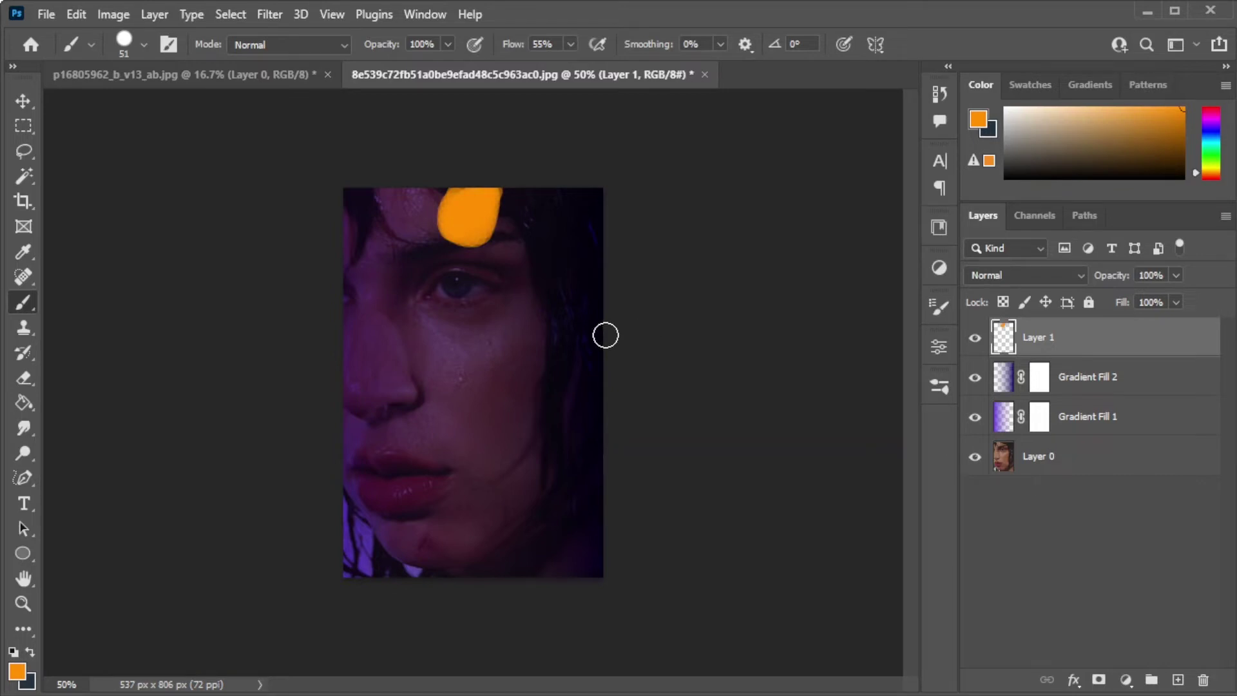
pyautogui.click(1077, 273)
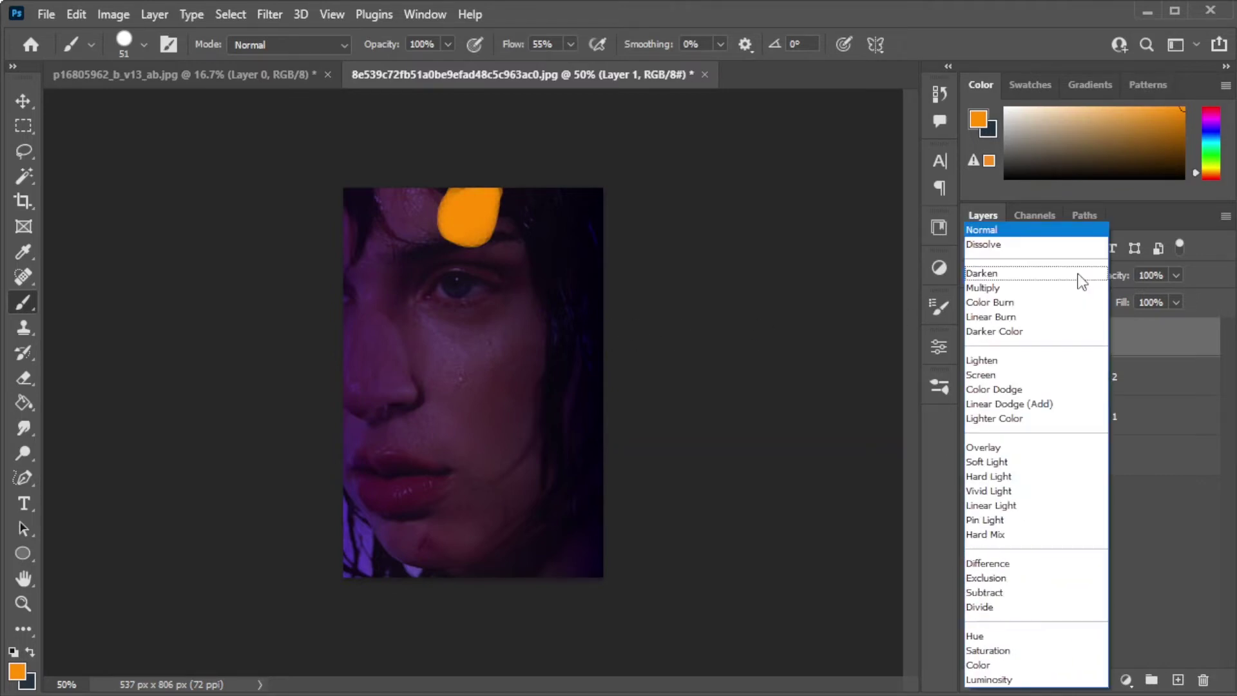
pyautogui.click(988, 447)
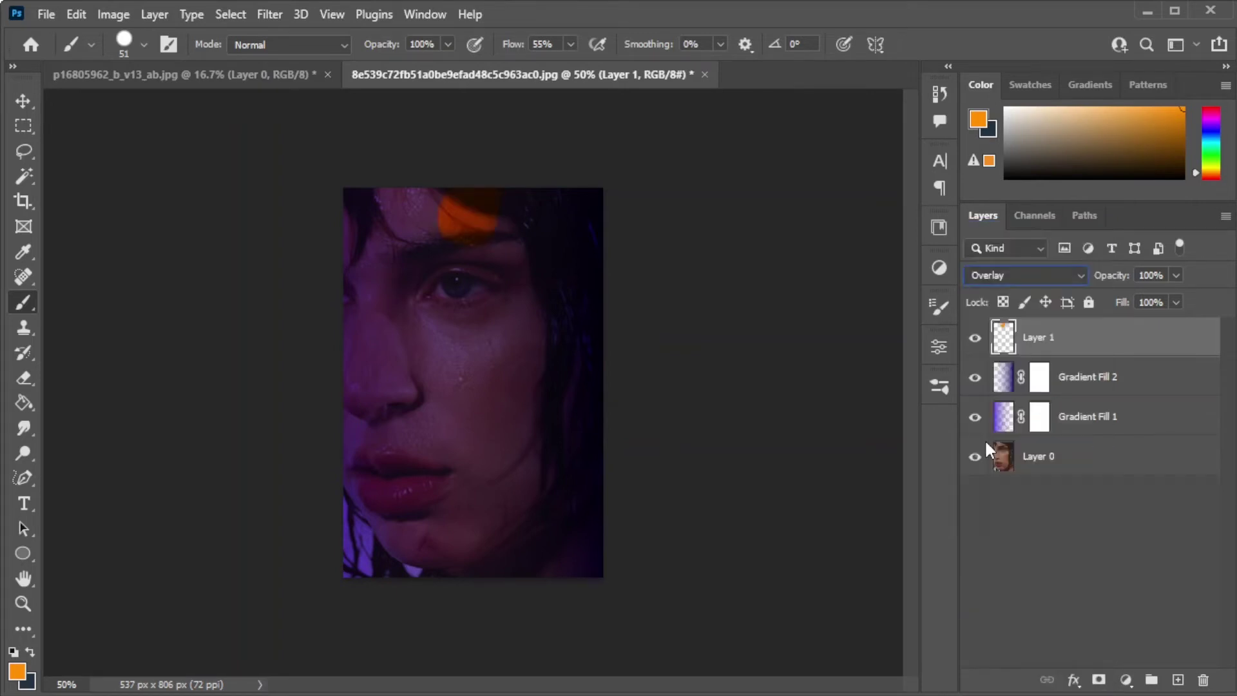
pyautogui.click(1175, 276)
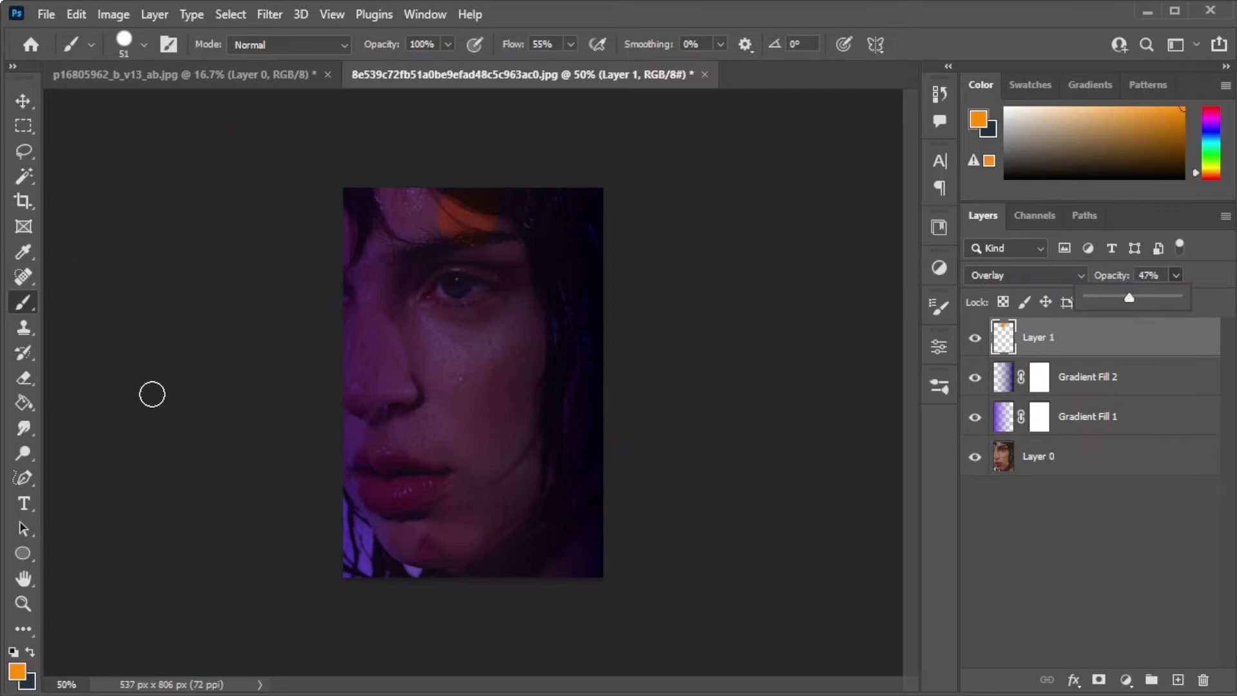
# Soften the orange patch's edges using a Soft Round eraser sized 168 px with 0% hardness.
pyautogui.press('e')
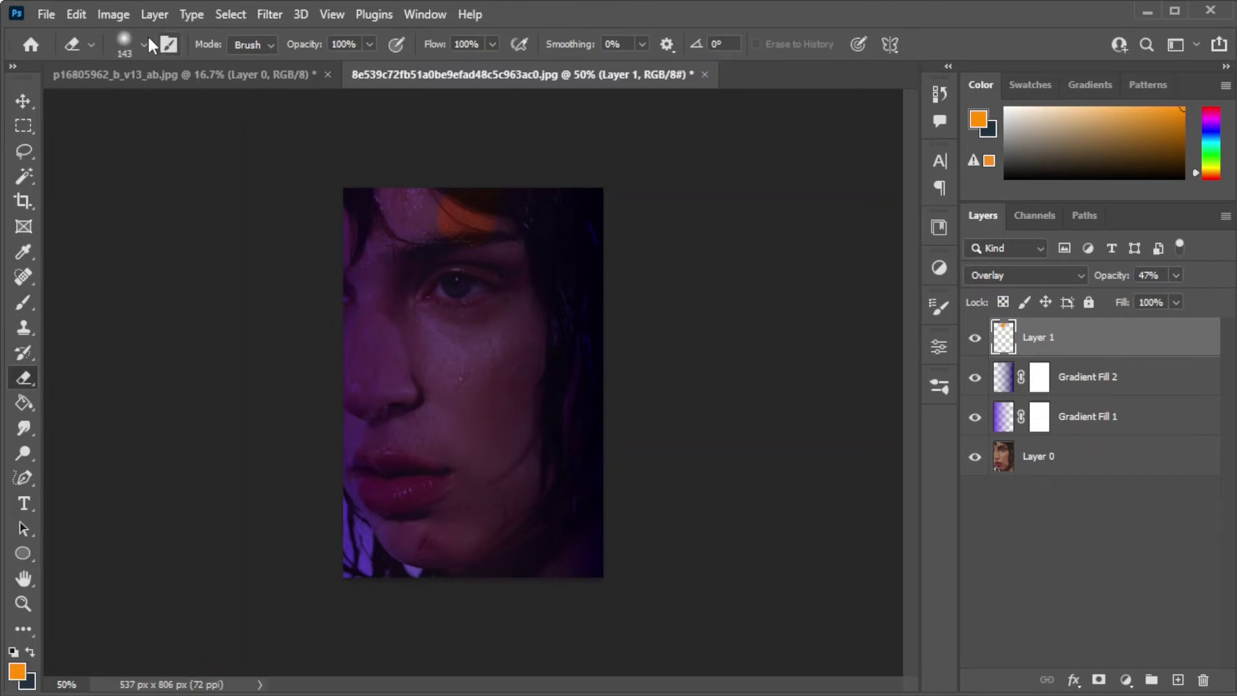
pyautogui.click(144, 43)
pyautogui.moveTo(201, 103); pyautogui.dragTo(194, 105)
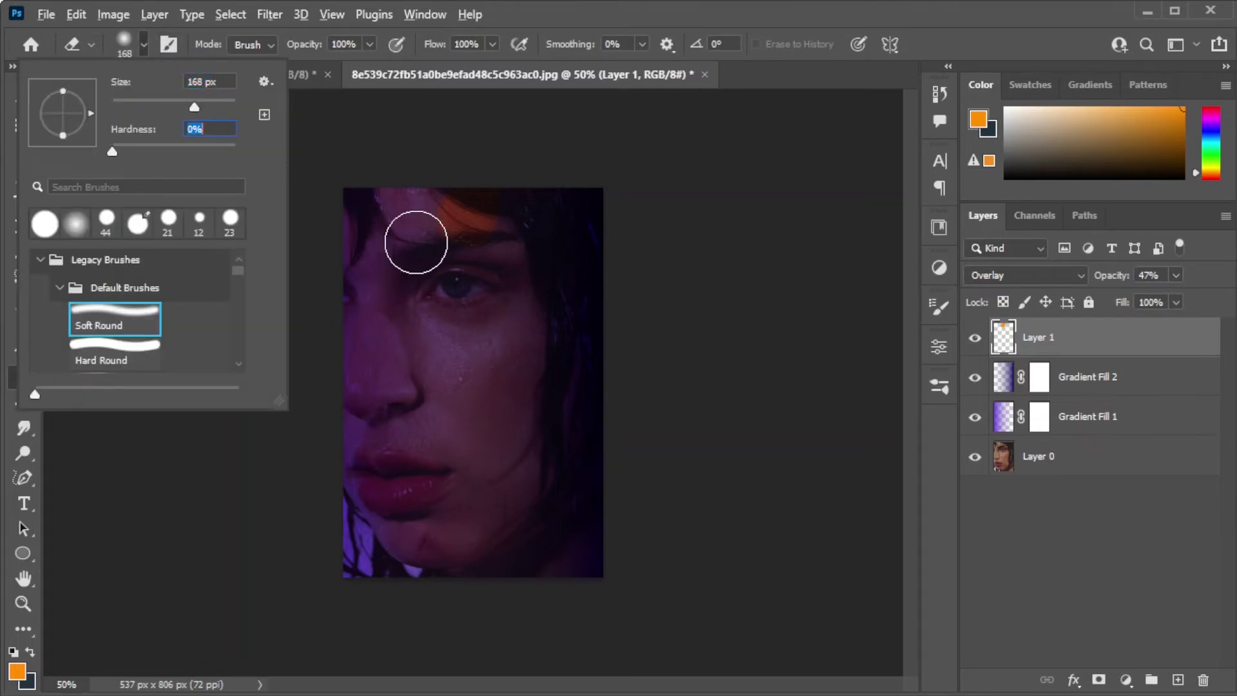
# Transform the orange patch so it extends lower over the forehead above the eyebrow.
pyautogui.hotkey('ctrl', '0')
pyautogui.hotkey('ctrl', '-')
pyautogui.hotkey('ctrl', '-')
pyautogui.hotkey('ctrl', 't')
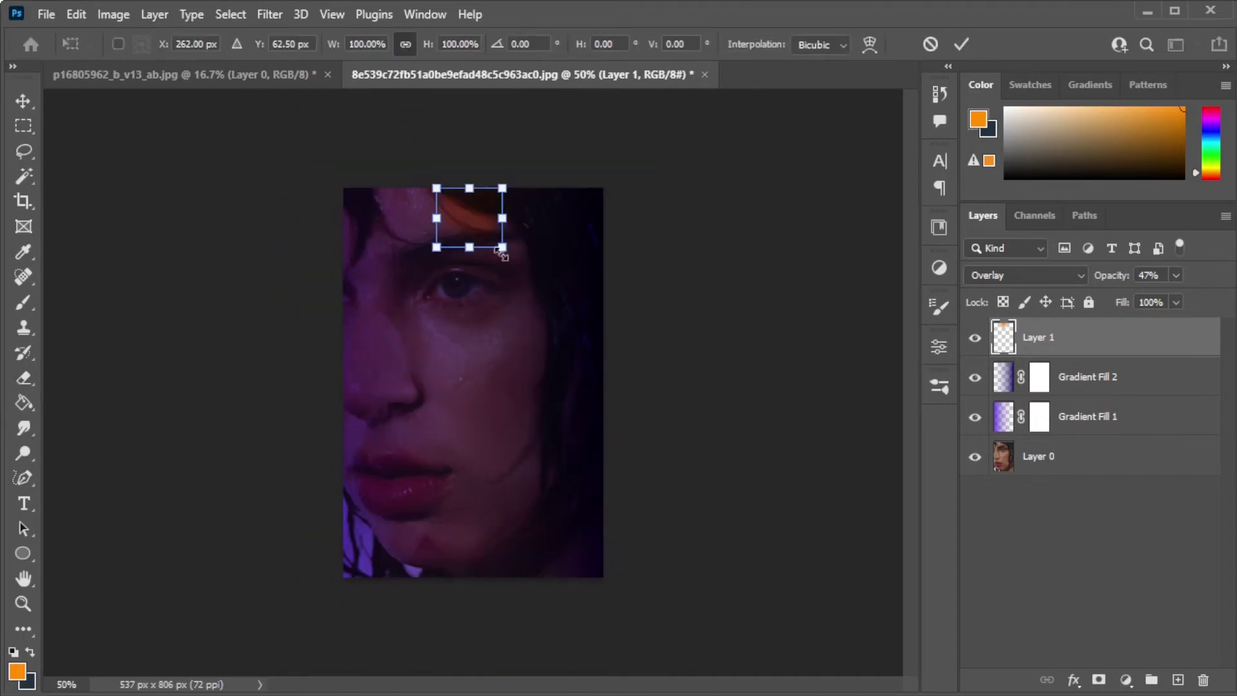
pyautogui.moveTo(478, 245)
pyautogui.mouseDown()
pyautogui.moveTo(496, 265)
pyautogui.moveTo(483, 265)
pyautogui.mouseUp()
pyautogui.press('Return')
pyautogui.press('e')
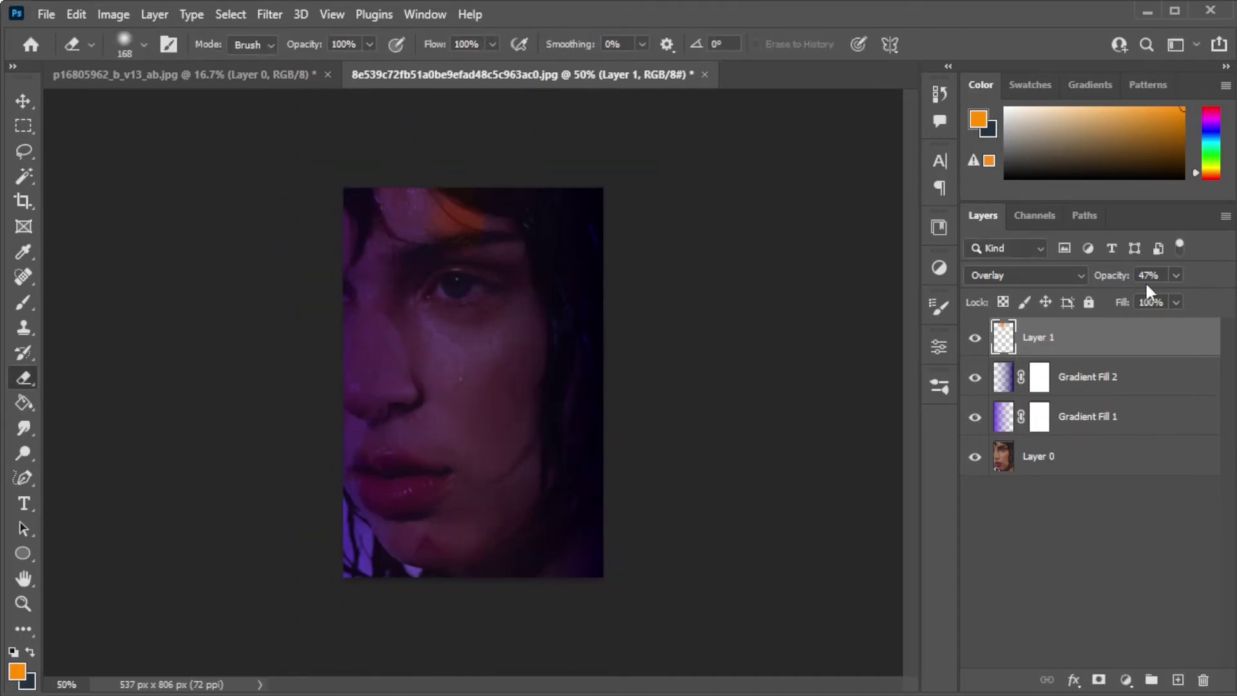
# Lower the orange layer's opacity to 30% and widen the patch across the forehead.
pyautogui.click(760, 257)
pyautogui.hotkey('ctrl', 't')
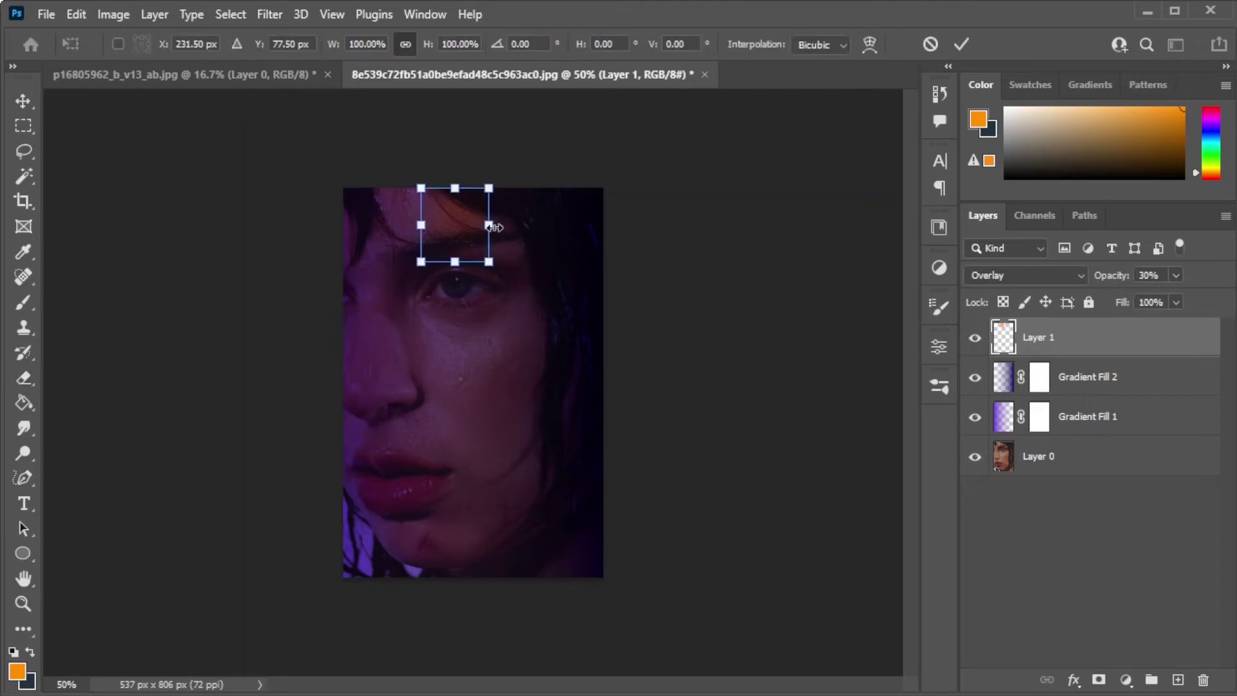
pyautogui.moveTo(490, 225); pyautogui.dragTo(506, 225)
pyautogui.moveTo(462, 229); pyautogui.dragTo(456, 228)
pyautogui.press('Return')
# Compare the portrait with the reference poster and set the orange layer to Overlay at 26% opacity.
pyautogui.click(314, 74)
pyautogui.click(522, 74)
pyautogui.click(1065, 276)
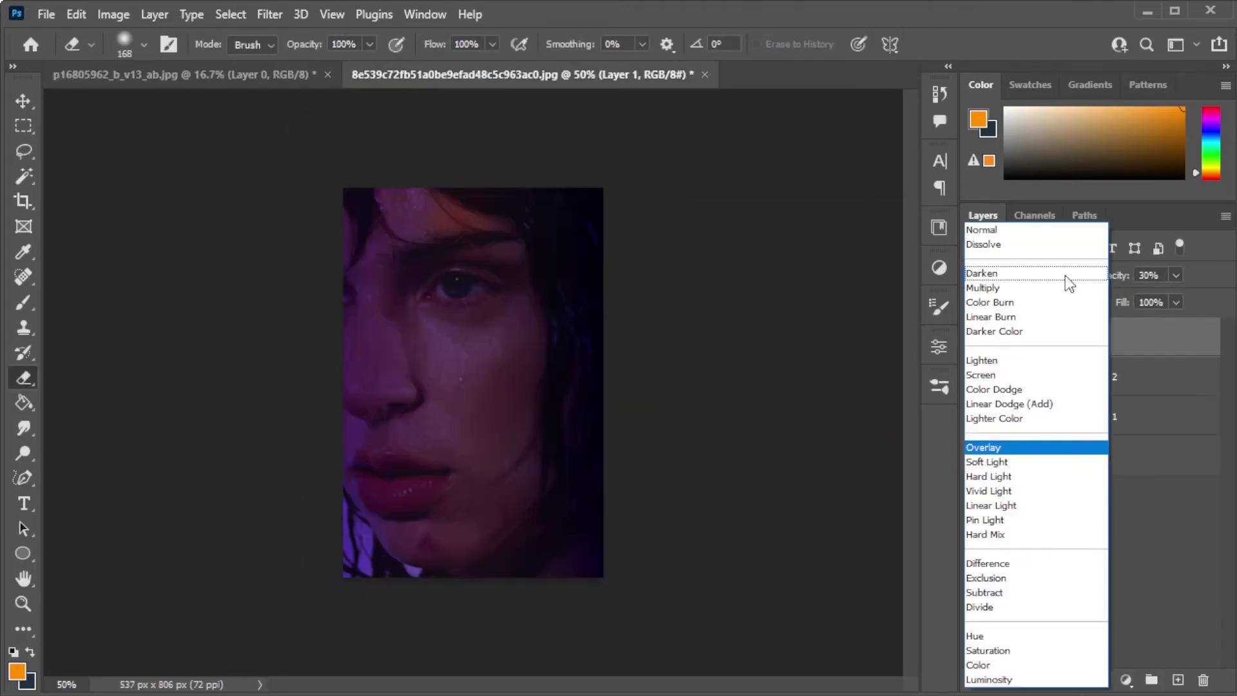
pyautogui.click(1005, 447)
pyautogui.moveTo(1153, 297); pyautogui.dragTo(1157, 299)
pyautogui.press('Return')
# Stretch the orange forehead patch outward toward the portrait's right edge.
pyautogui.hotkey('ctrl', 't')
pyautogui.moveTo(504, 226); pyautogui.dragTo(612, 229)
pyautogui.press('Return')
pyautogui.press('Return')
pyautogui.press('e')
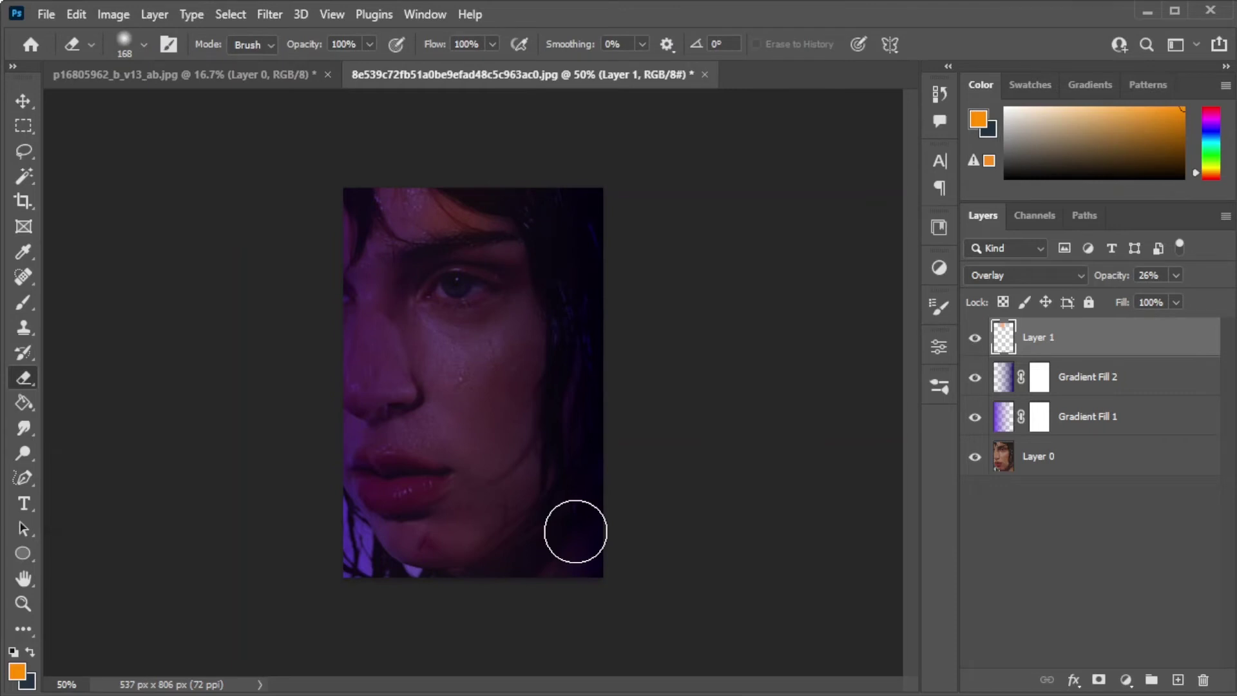
# Create a new layer above the orange one and set the foreground colour to bright magenta.
pyautogui.click(1177, 680)
pyautogui.press('b')
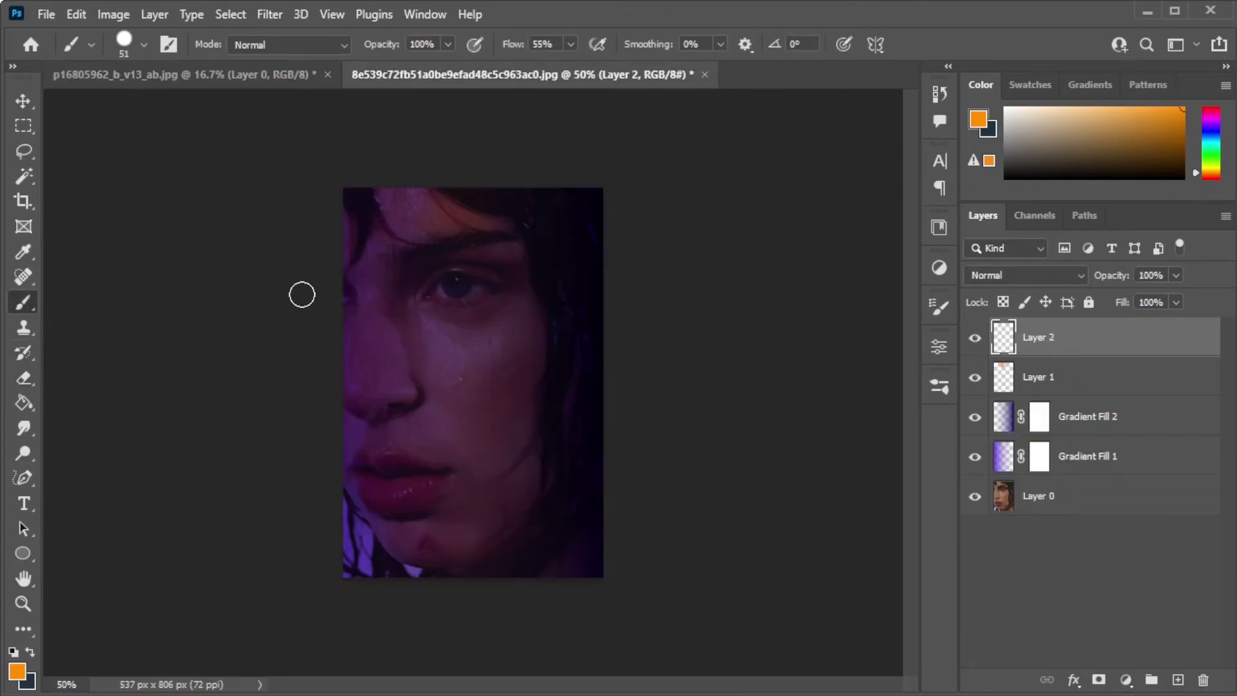
pyautogui.click(17, 670)
pyautogui.click(972, 154)
pyautogui.click(971, 147)
pyautogui.click(871, 108)
pyautogui.click(1139, 98)
# Paint a magenta patch beside the nose below the eye and blend its layer with Overlay at 40% opacity.
pyautogui.moveTo(420, 325)
pyautogui.mouseDown()
pyautogui.moveTo(419, 404)
pyautogui.moveTo(469, 378)
pyautogui.moveTo(464, 412)
pyautogui.mouseUp()
pyautogui.click(1044, 276)
pyautogui.click(992, 469)
pyautogui.click(1175, 276)
pyautogui.moveTo(1176, 296); pyautogui.dragTo(1121, 296)
# Soften the outer edges of the magenta patch on the nose and cheek with the Eraser.
pyautogui.click(23, 101)
pyautogui.click(23, 378)
pyautogui.moveTo(296, 327); pyautogui.dragTo(414, 473)
pyautogui.click(23, 101)
pyautogui.hotkey('ctrl', 't')
pyautogui.press('Return')
pyautogui.press('v')
pyautogui.press('b')
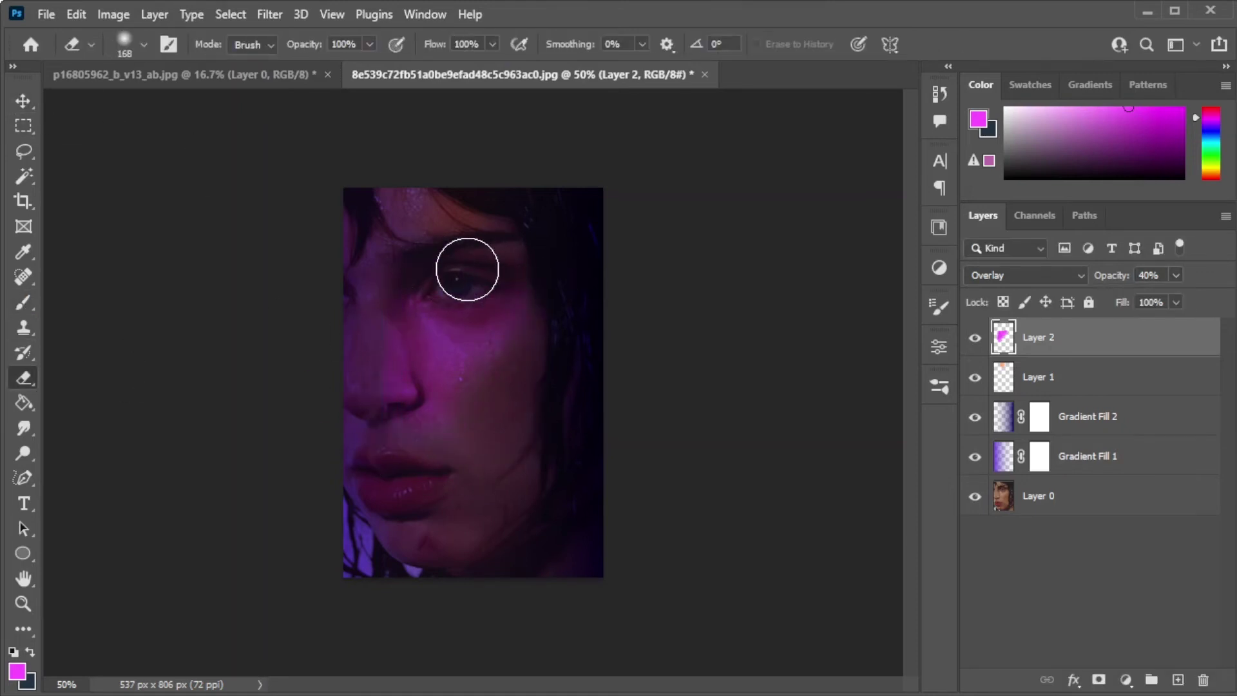
# Transform the magenta patch to fit the cheek below the eye and fine-tune its layer opacity.
pyautogui.press('v')
pyautogui.hotkey('ctrl', 't')
pyautogui.moveTo(543, 270); pyautogui.dragTo(538, 274)
pyautogui.moveTo(481, 334); pyautogui.dragTo(483, 336)
pyautogui.press('Return')
pyautogui.press('e')
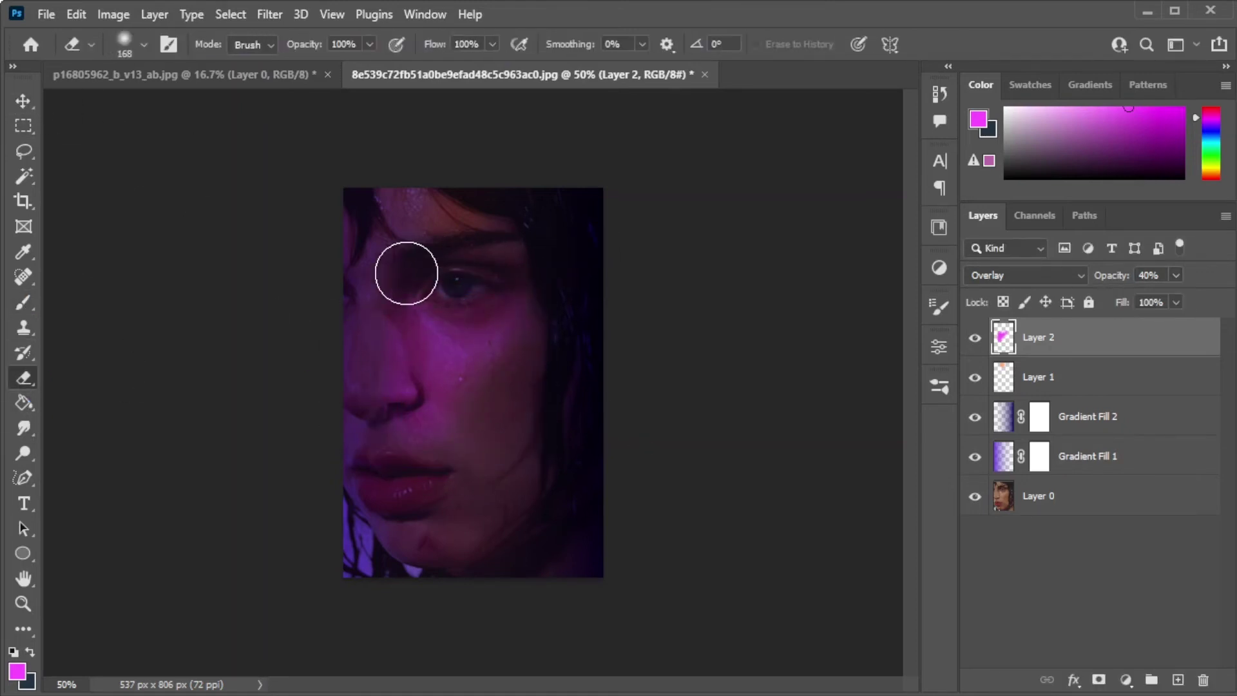
pyautogui.click(23, 101)
pyautogui.click(1175, 275)
pyautogui.moveTo(1168, 295); pyautogui.dragTo(1158, 295)
# Delete the Gradient Fill 1 layer and add a new gradient fill layer in its place above the portrait.
pyautogui.doubleClick(1133, 470)
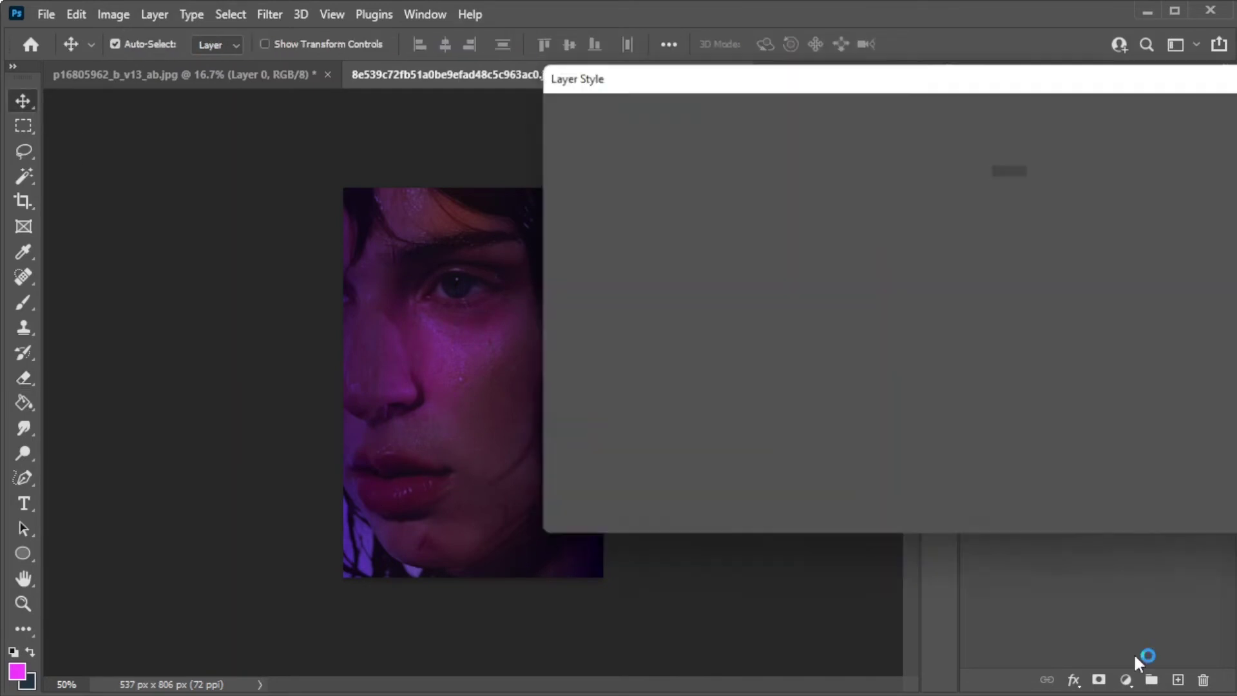
pyautogui.press('Escape')
pyautogui.click(1202, 679)
pyautogui.click(1126, 679)
pyautogui.click(1166, 355)
pyautogui.click(816, 158)
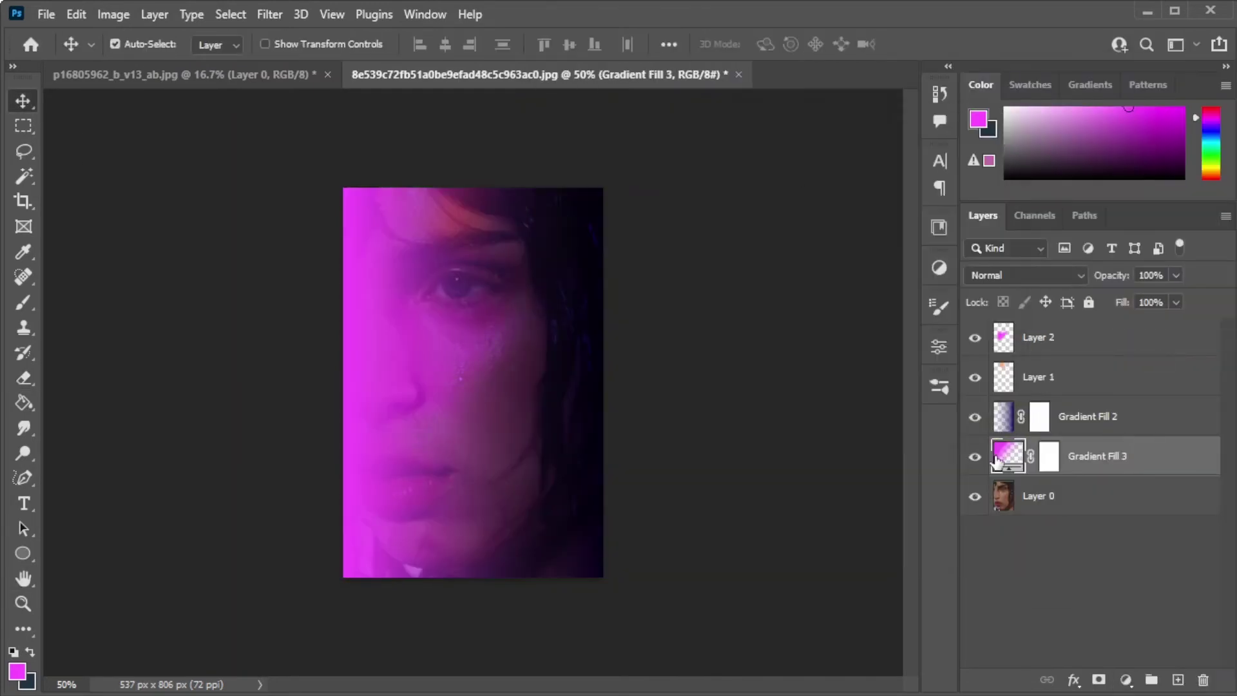
# Recolour the new gradient fill from magenta to a blue-violet that fades to transparent.
pyautogui.click(853, 490)
pyautogui.click(968, 185)
pyautogui.moveTo(943, 159); pyautogui.dragTo(809, 158)
pyautogui.click(1117, 98)
pyautogui.click(1139, 86)
pyautogui.click(986, 158)
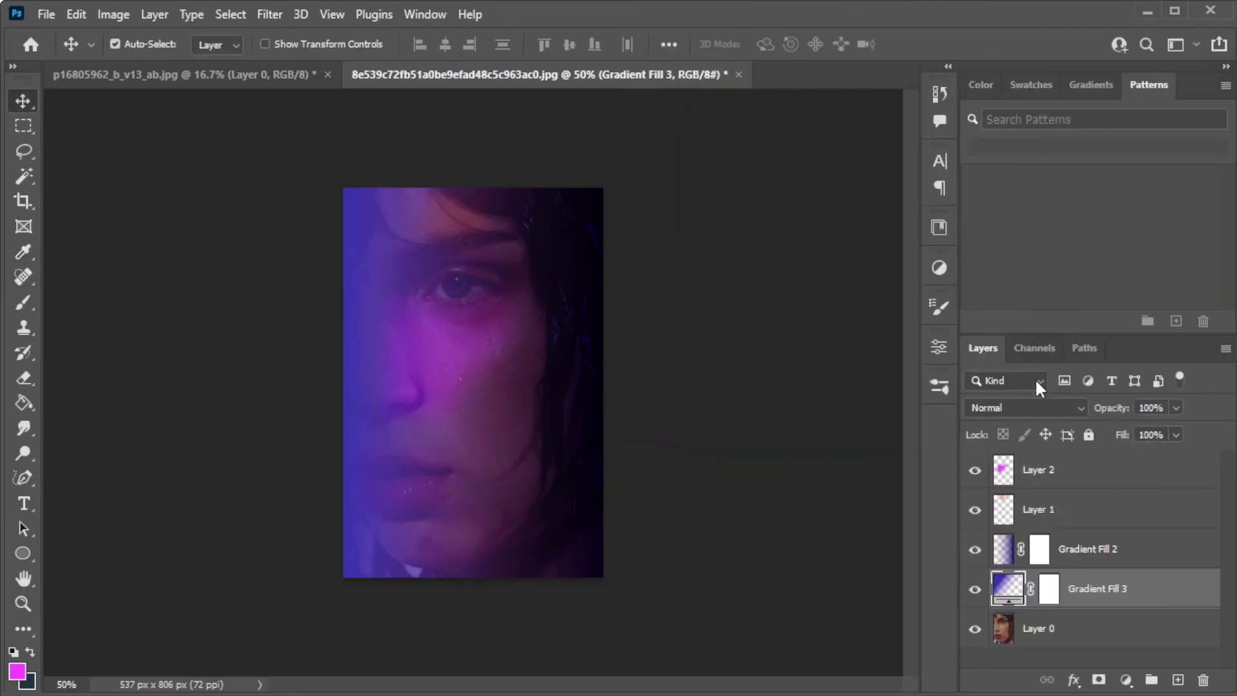
# Set the blend mode of the blue-violet gradient layer to Multiply.
pyautogui.click(1024, 407)
pyautogui.click(992, 284)
pyautogui.click(1176, 407)
pyautogui.moveTo(1178, 430); pyautogui.dragTo(1179, 431)
# Rasterize the Gradient Fill 3 layer and stretch it outward past the portrait's right edge.
pyautogui.rightClick(1132, 588)
pyautogui.click(955, 325)
pyautogui.hotkey('ctrl', 't')
pyautogui.moveTo(583, 383); pyautogui.dragTo(617, 386)
pyautogui.press('Return')
pyautogui.moveTo(539, 455)
pyautogui.mouseDown()
pyautogui.moveTo(525, 456)
pyautogui.moveTo(539, 455)
pyautogui.mouseUp()
# Create a new layer on top of the stack and set the brush's foreground colour to deep purple.
pyautogui.click(1095, 470)
pyautogui.click(1178, 679)
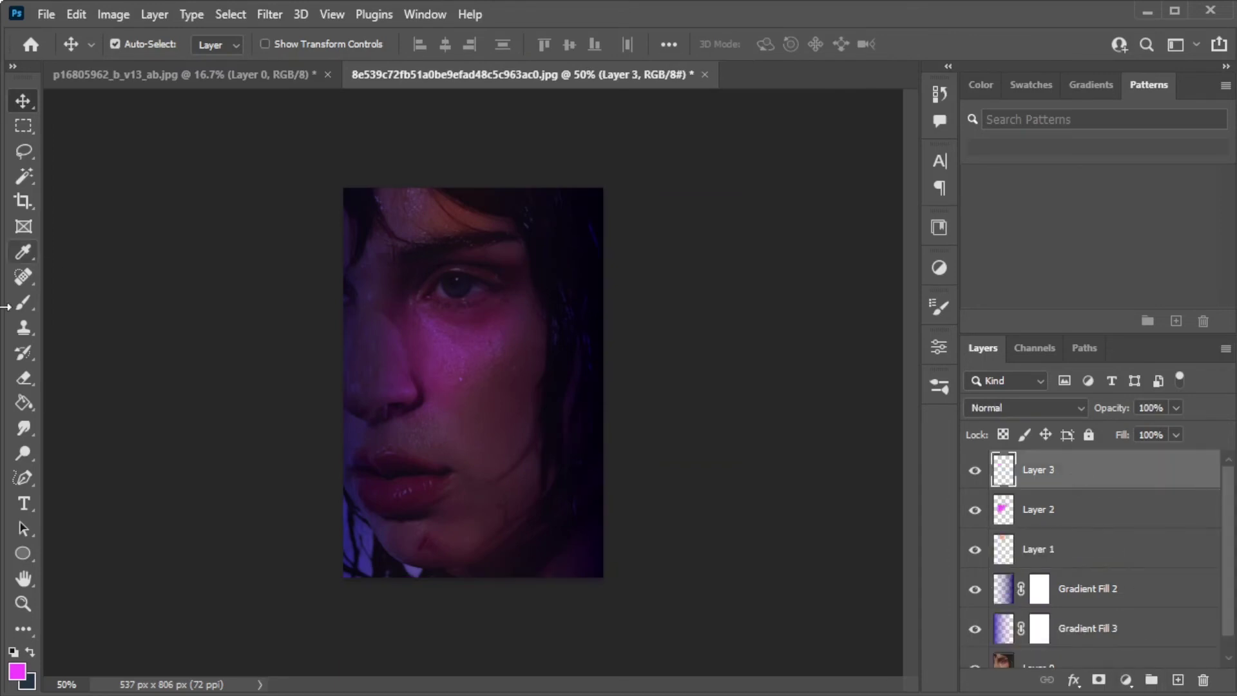
pyautogui.click(23, 303)
pyautogui.click(17, 672)
pyautogui.click(946, 144)
pyautogui.click(1139, 98)
# Paint a purple patch over the upper eyelid and blend its layer with Overlay at 70% opacity.
pyautogui.moveTo(461, 251); pyautogui.dragTo(500, 264)
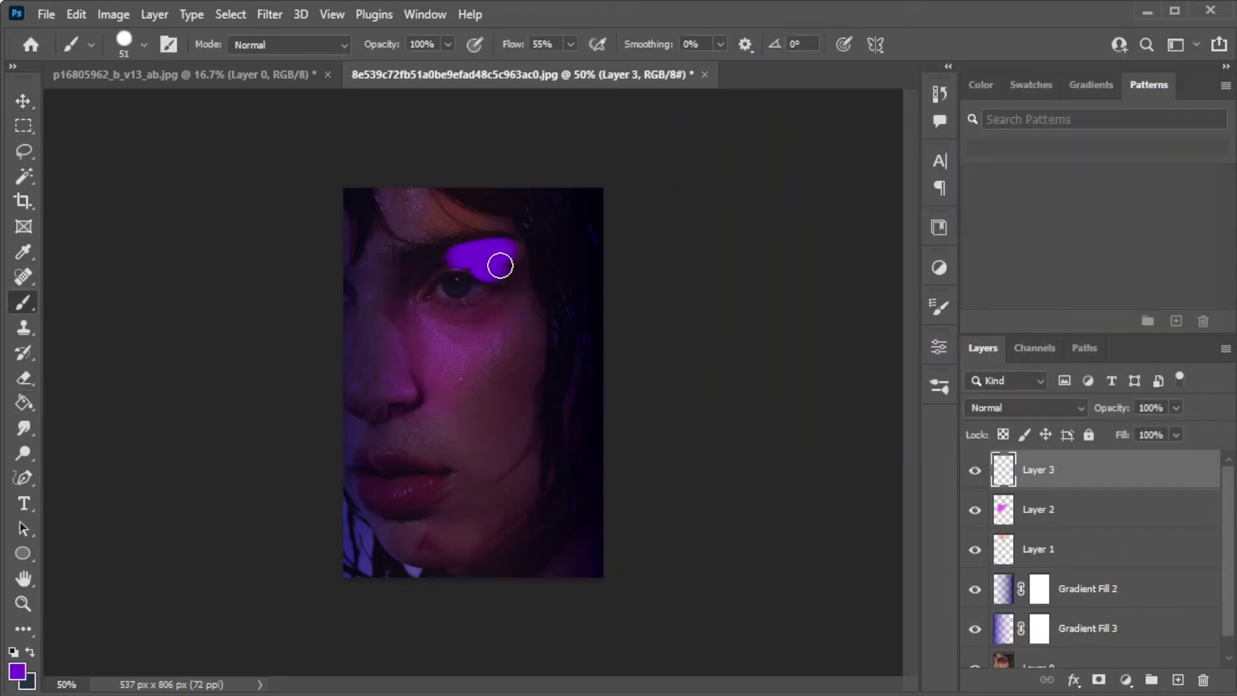
pyautogui.click(23, 101)
pyautogui.click(1024, 407)
pyautogui.click(992, 446)
pyautogui.click(1175, 407)
pyautogui.moveTo(1178, 430); pyautogui.dragTo(1153, 431)
# Soften the edges of the purple eyelid patch with the Eraser.
pyautogui.hotkey('ctrl', 't')
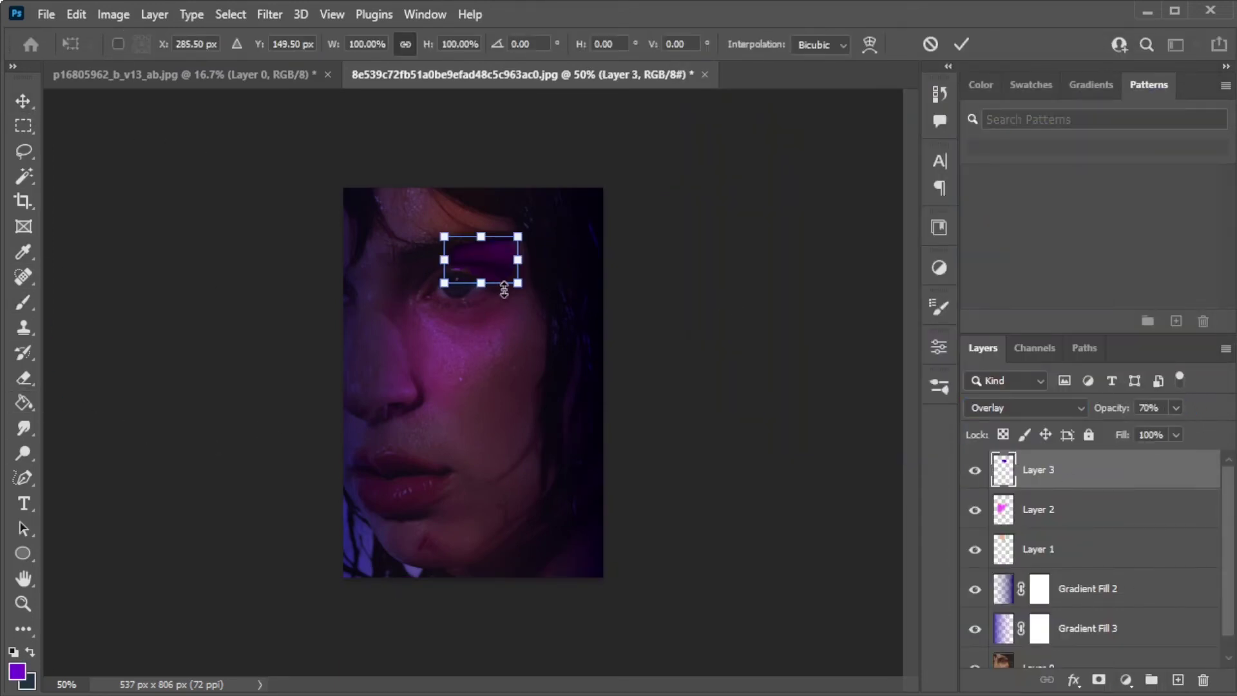
pyautogui.press('Escape')
pyautogui.press('e')
# Fine-tune the opacity of the magenta and orange layers.
pyautogui.click(1074, 509)
pyautogui.click(1175, 407)
pyautogui.click(1074, 549)
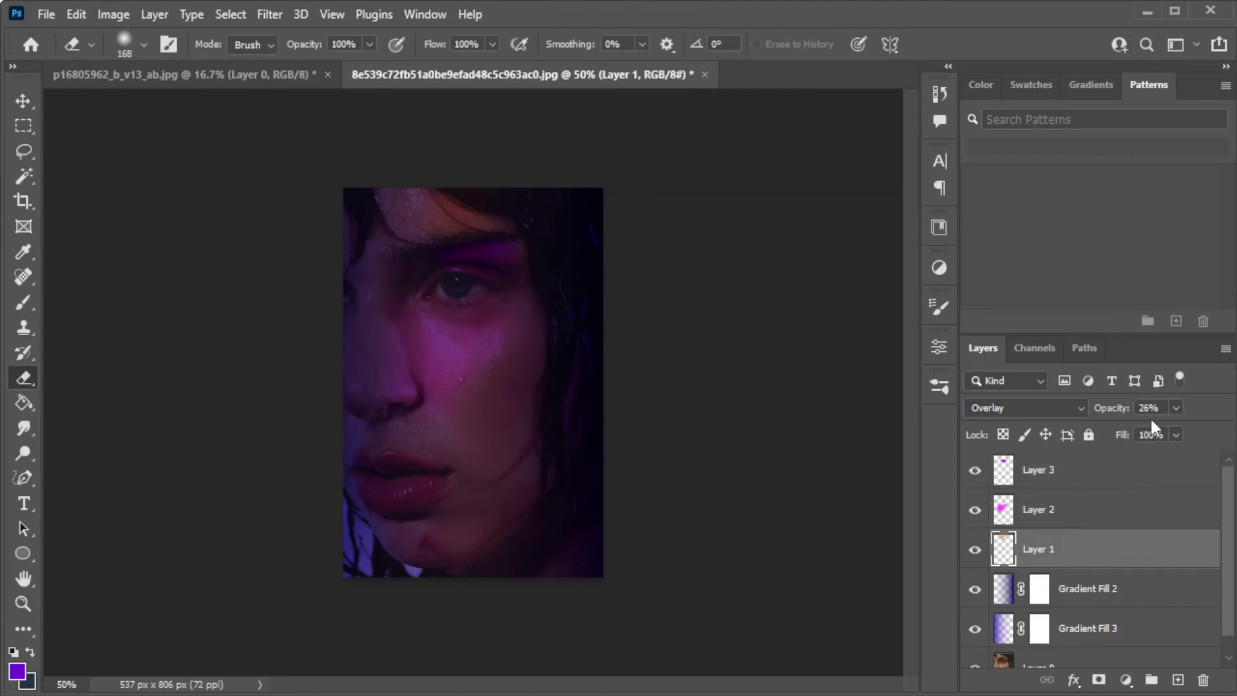
pyautogui.click(1175, 407)
# Add the thin white title "euphoria" across the middle of the portrait and move it above all other layers.
pyautogui.click(461, 76)
pyautogui.press('t')
pyautogui.click(777, 44)
pyautogui.click(700, 105)
pyautogui.click(1116, 104)
pyautogui.click(416, 400)
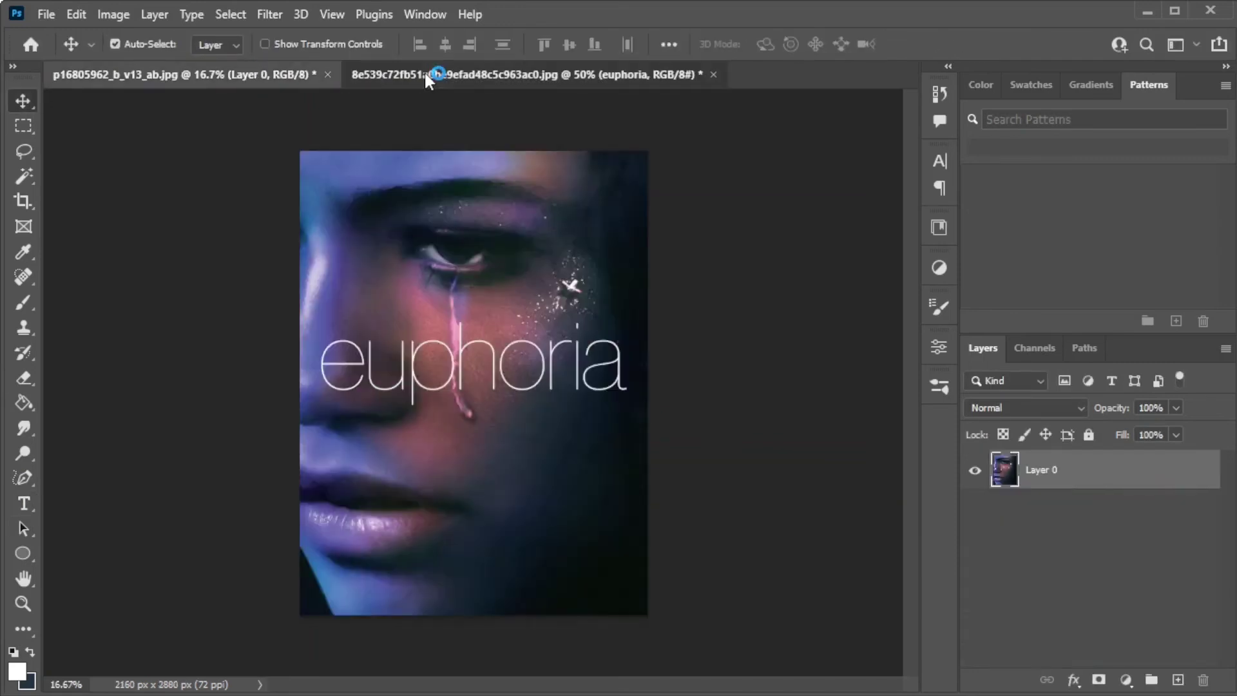
pyautogui.click(428, 75)
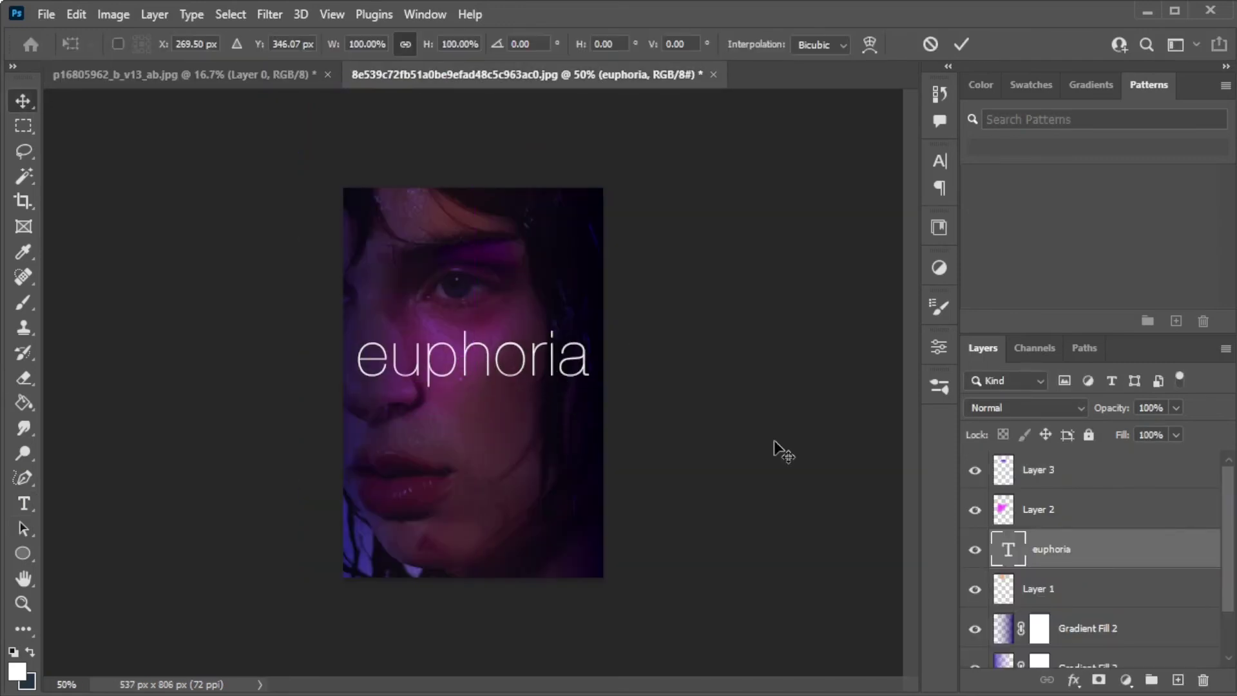
pyautogui.hotkey('ctrl', 'shift', ']')
# Merge all the layers beneath the title into a single layer.
pyautogui.rightClick(1087, 518)
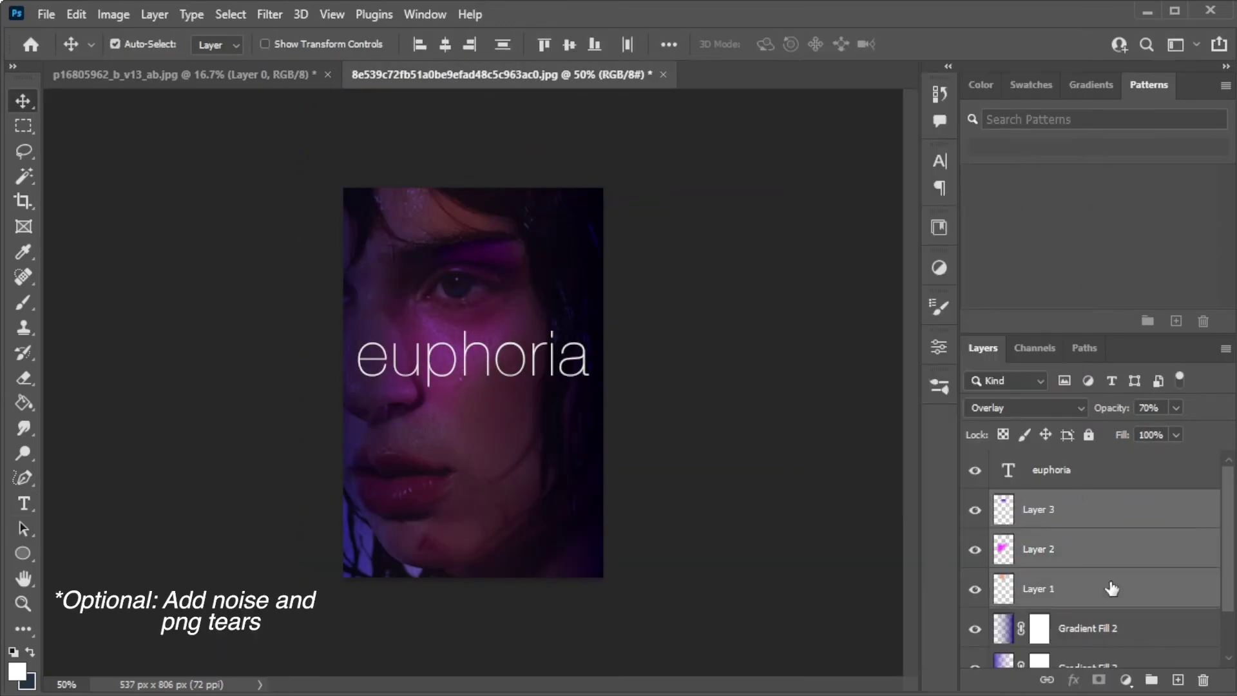
pyautogui.rightClick(1109, 588)
pyautogui.click(856, 516)
pyautogui.click(269, 14)
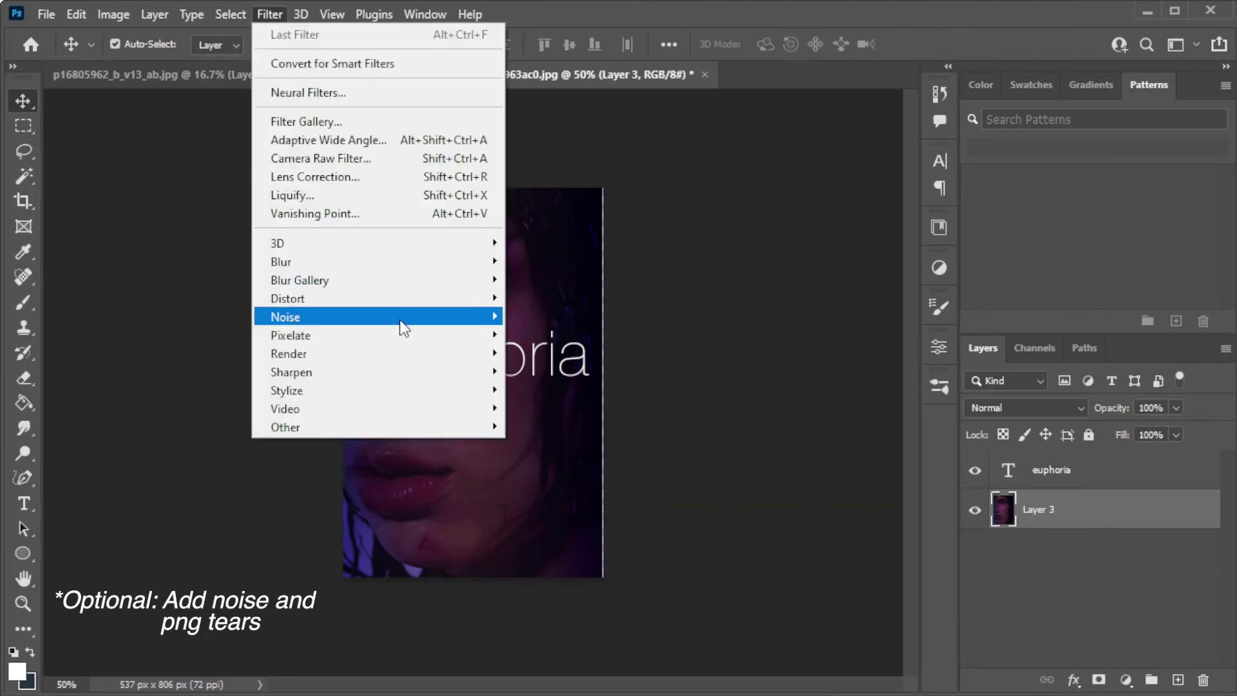
pyautogui.click(535, 324)
pyautogui.moveTo(544, 362); pyautogui.dragTo(533, 362)
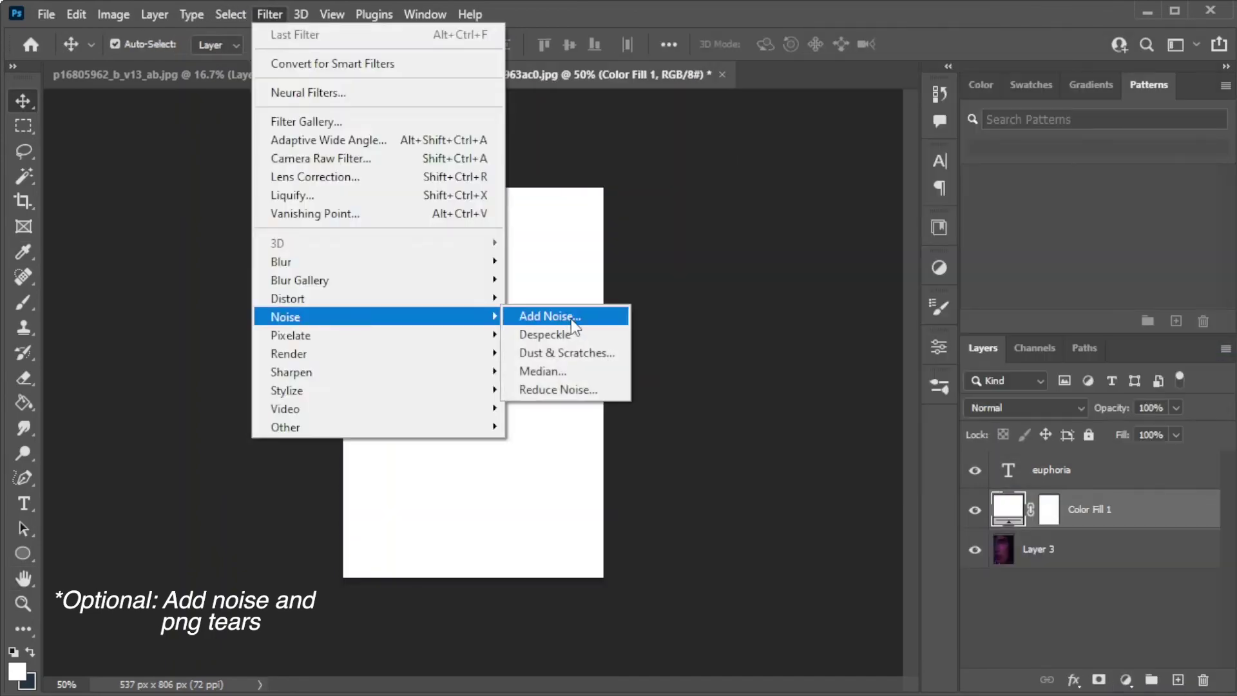
# Add noise to the white Color Fill 1 layer as a smart filter and blend it with Soft Light at 24% opacity.
pyautogui.click(566, 315)
pyautogui.click(752, 105)
pyautogui.click(1025, 407)
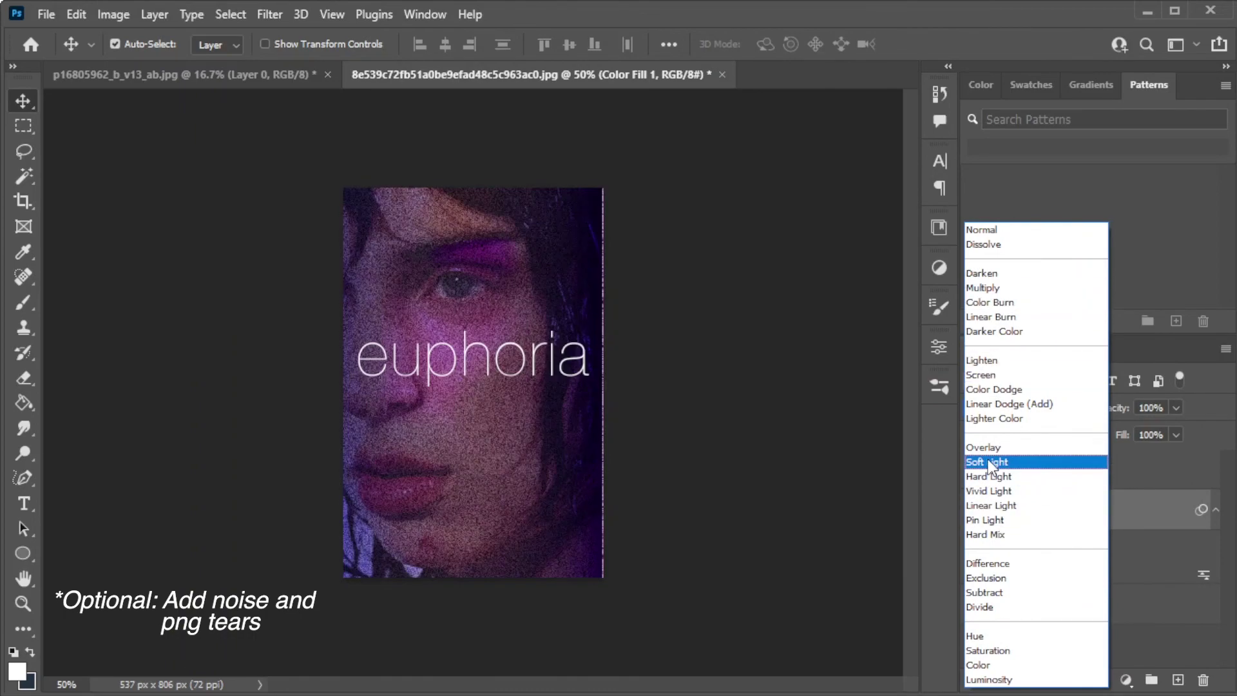
pyautogui.click(987, 461)
pyautogui.click(1175, 407)
pyautogui.moveTo(1182, 430); pyautogui.dragTo(1106, 440)
# Bring the tears from Tears-Drop-PNG-Images.png into the portrait and scale them down to about 11%.
pyautogui.click(1051, 628)
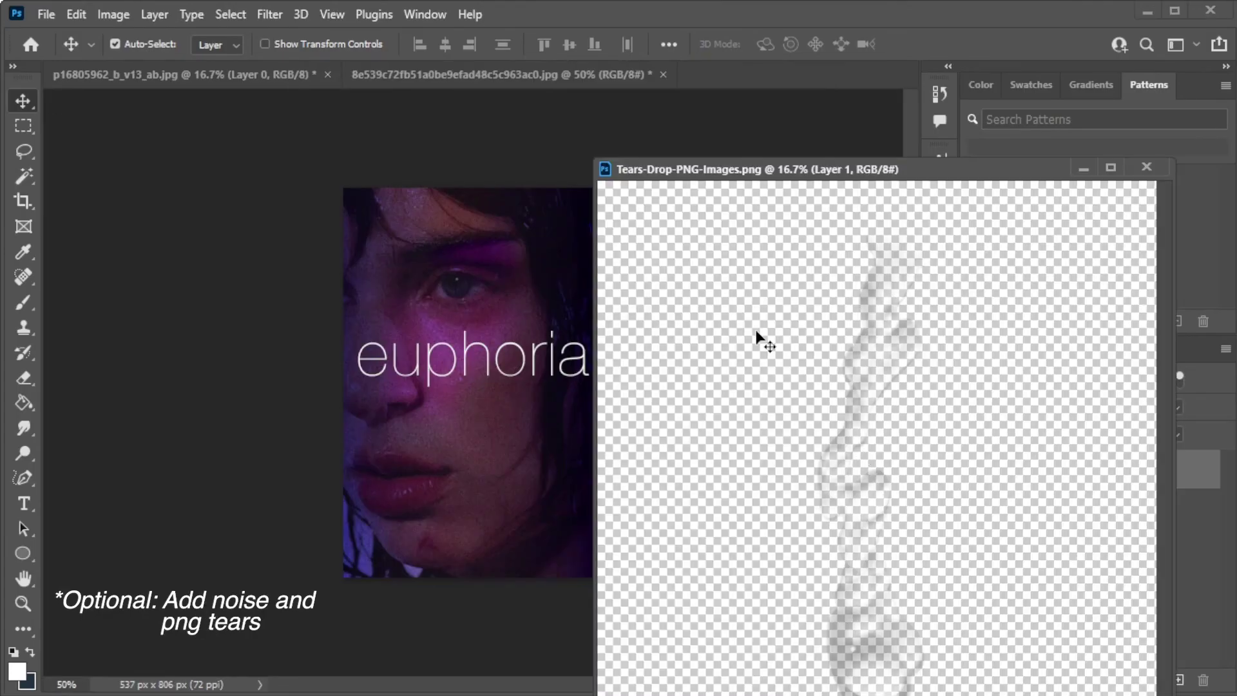
pyautogui.moveTo(759, 339); pyautogui.dragTo(437, 268)
pyautogui.hotkey('ctrl', 't')
pyautogui.hotkey('ctrl', '-')
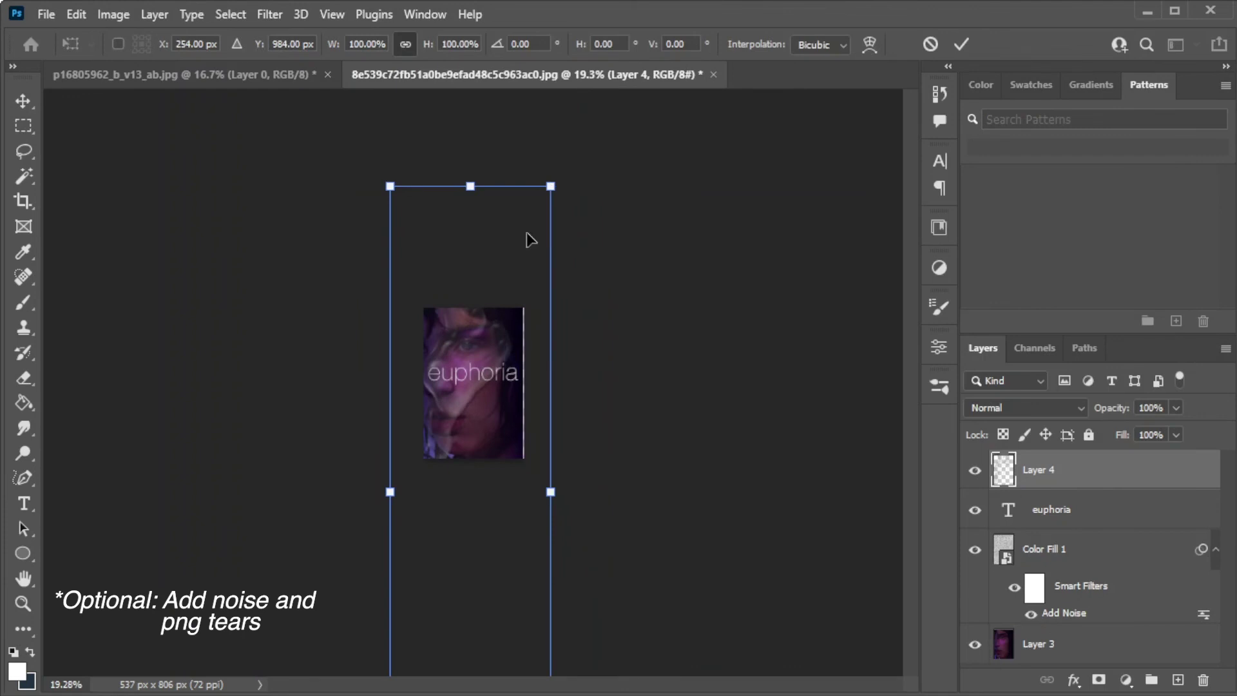
pyautogui.moveTo(550, 186); pyautogui.dragTo(483, 442)
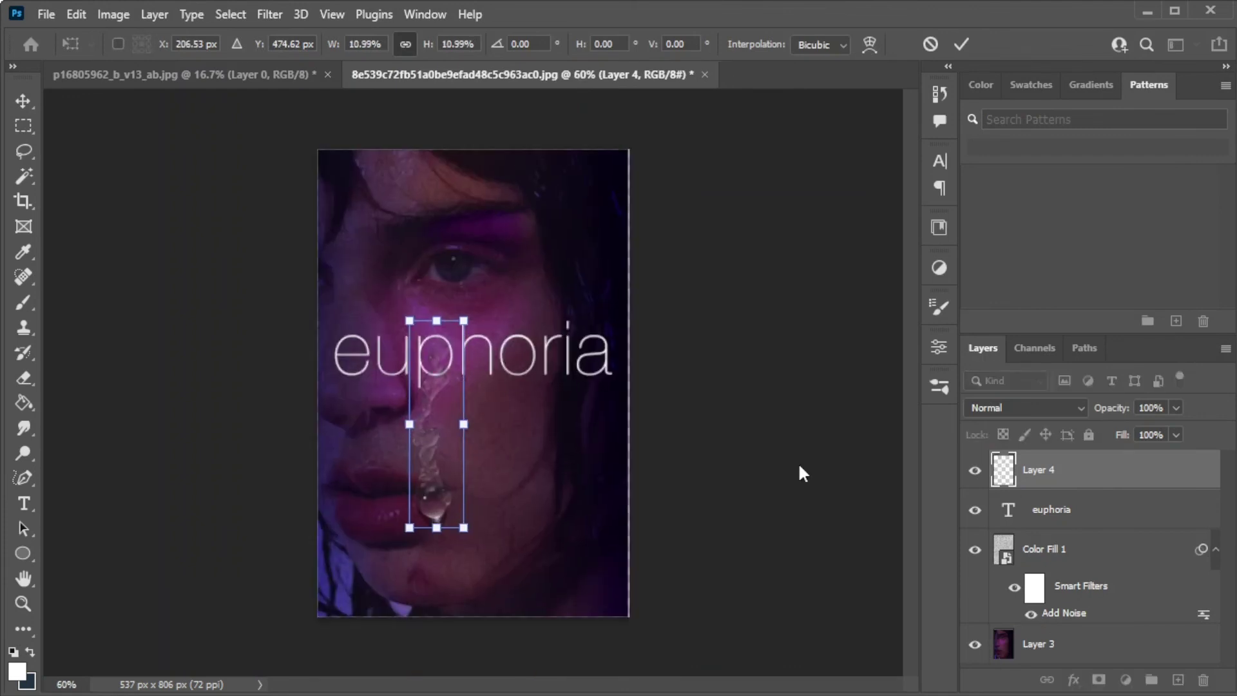
pyautogui.press('Return')
# Move the tears layer beneath the noise fill, then shrink and place the tears under the eye.
pyautogui.moveTo(1063, 469); pyautogui.dragTo(1095, 612)
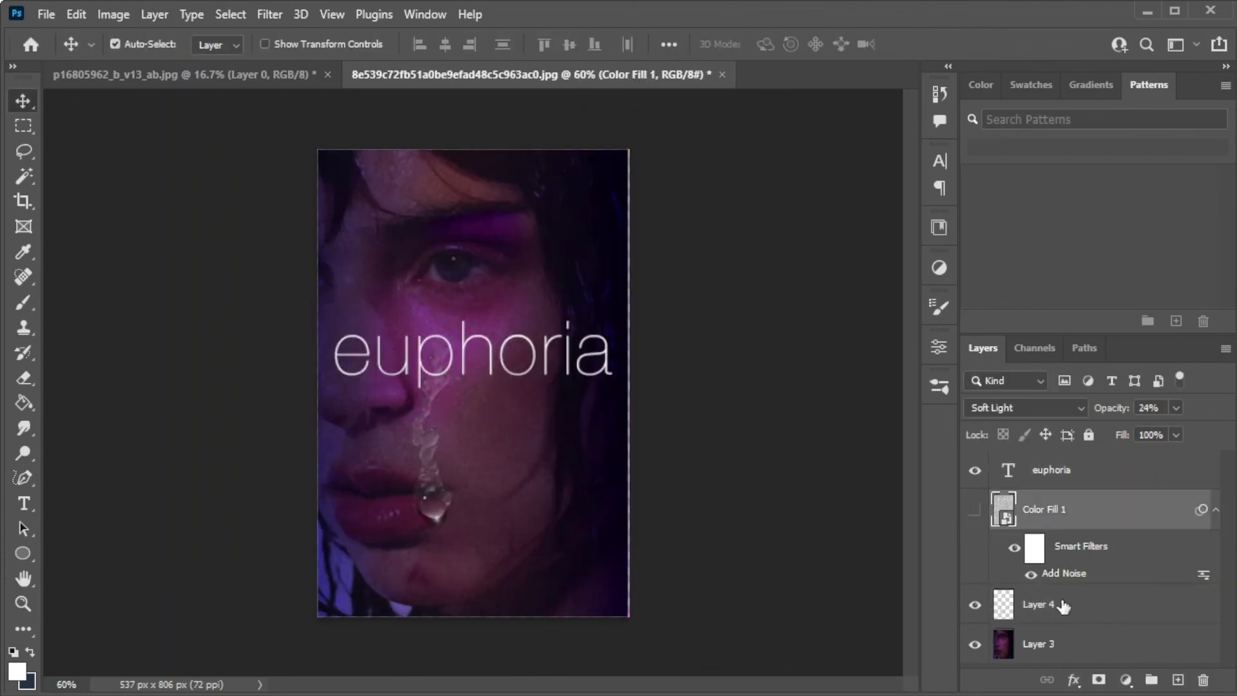
pyautogui.click(1062, 605)
pyautogui.hotkey('ctrl', 't')
pyautogui.moveTo(432, 433); pyautogui.dragTo(442, 389)
pyautogui.moveTo(472, 486); pyautogui.dragTo(447, 389)
pyautogui.moveTo(442, 326); pyautogui.dragTo(466, 326)
pyautogui.press('Return')
# Set the tears layer to Soft Light and move the title "euphoria" slightly down.
pyautogui.click(1024, 407)
pyautogui.click(995, 462)
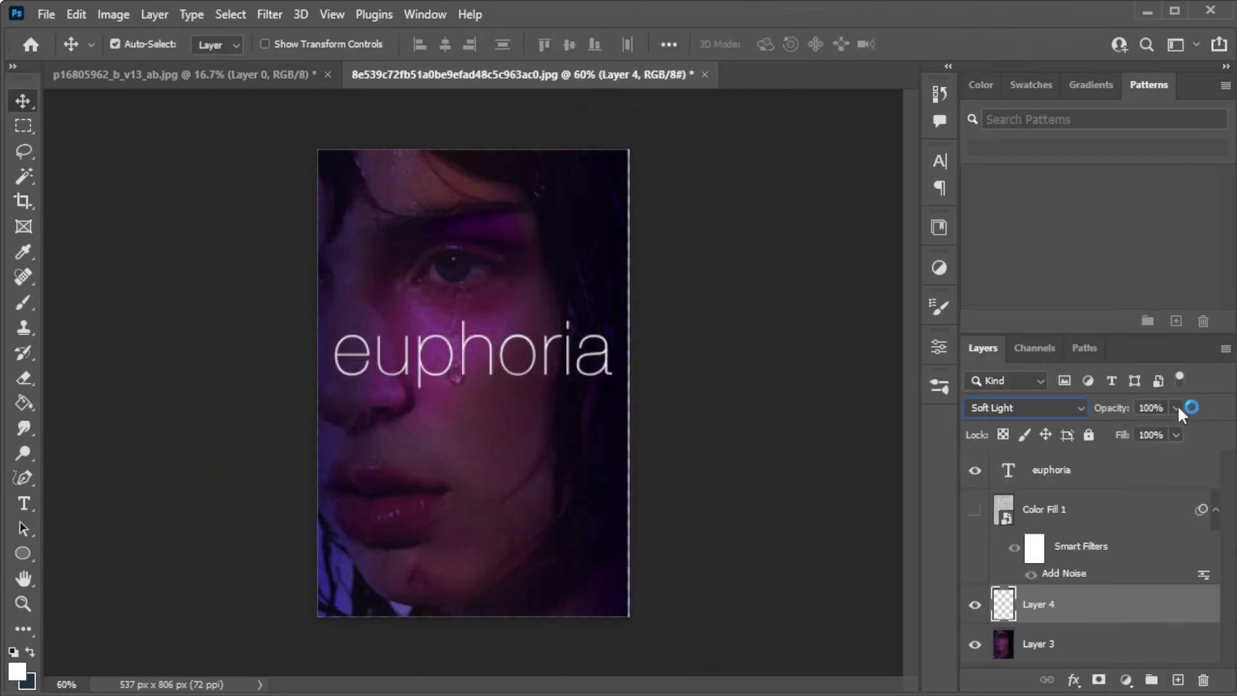
pyautogui.click(1129, 484)
pyautogui.moveTo(605, 378); pyautogui.dragTo(611, 369)
pyautogui.click(715, 412)
# Compare the finished portrait poster with the euphoria reference poster.
pyautogui.click(234, 74)
pyautogui.click(413, 75)
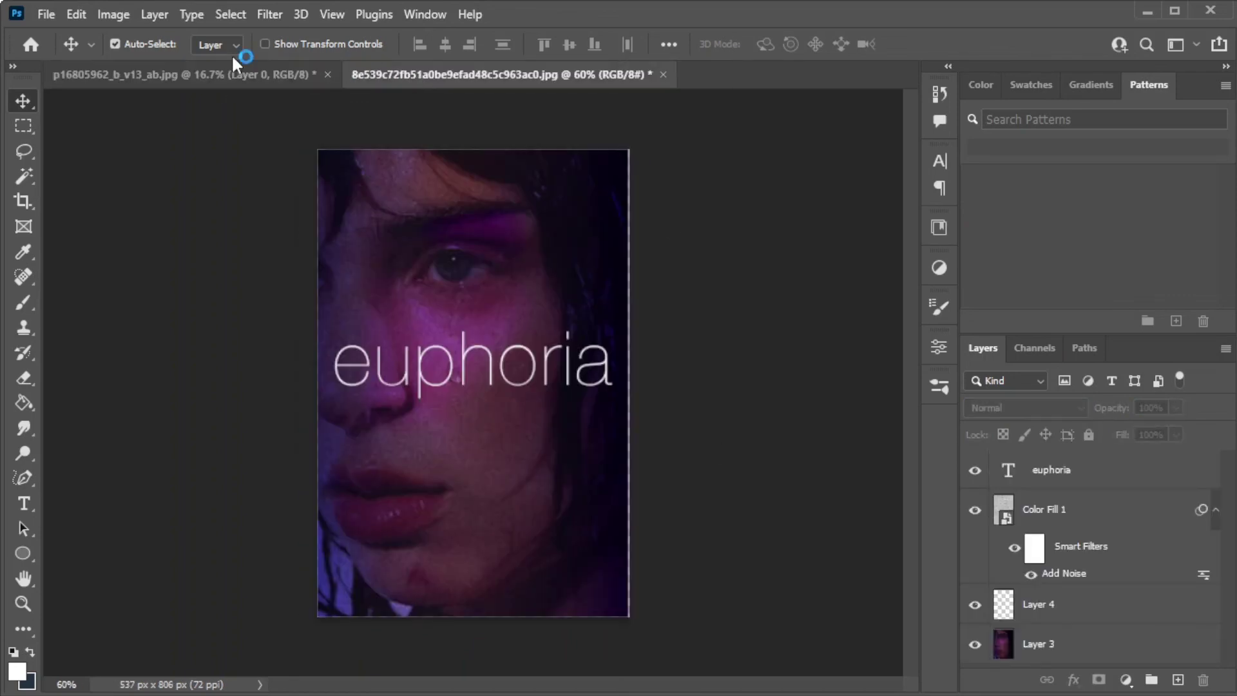
pyautogui.click(236, 72)
pyautogui.click(461, 76)
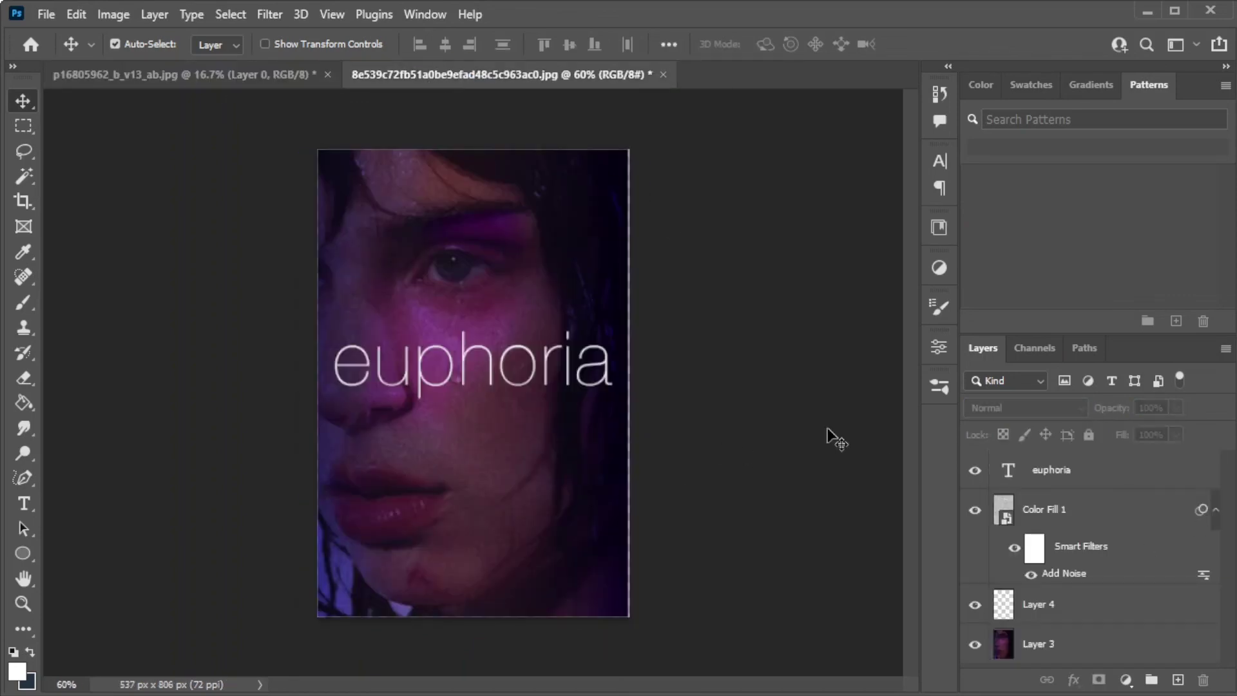